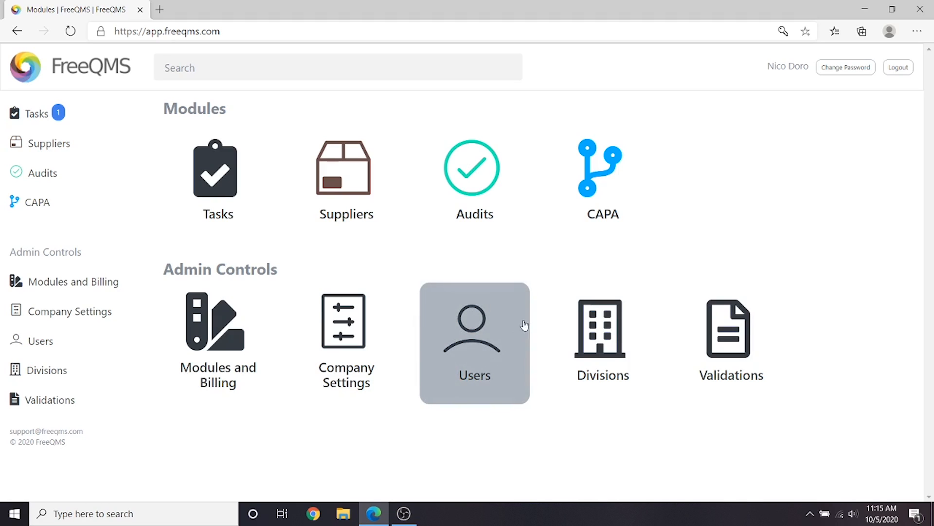
- Review the module permissions, division and status in TestUser1's user record, and save it
left_click(482, 325)
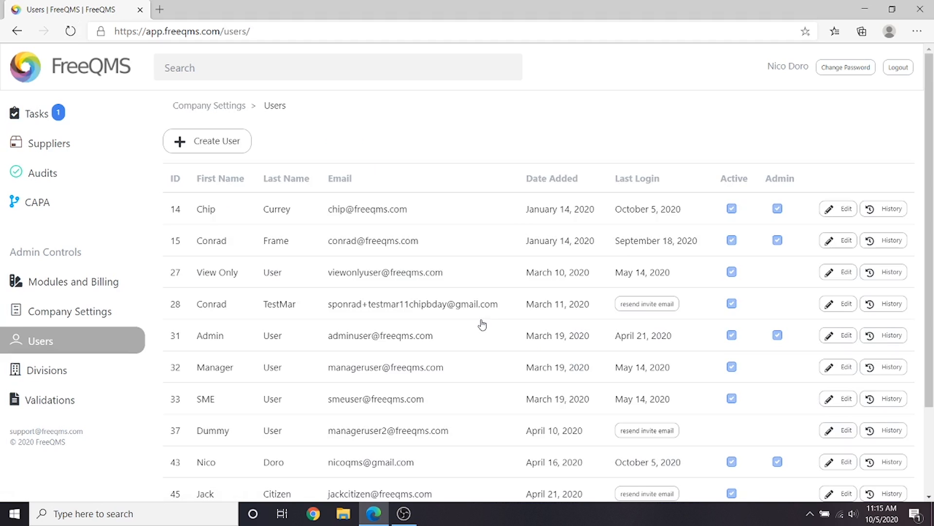
scroll(341, 277, "down", 2)
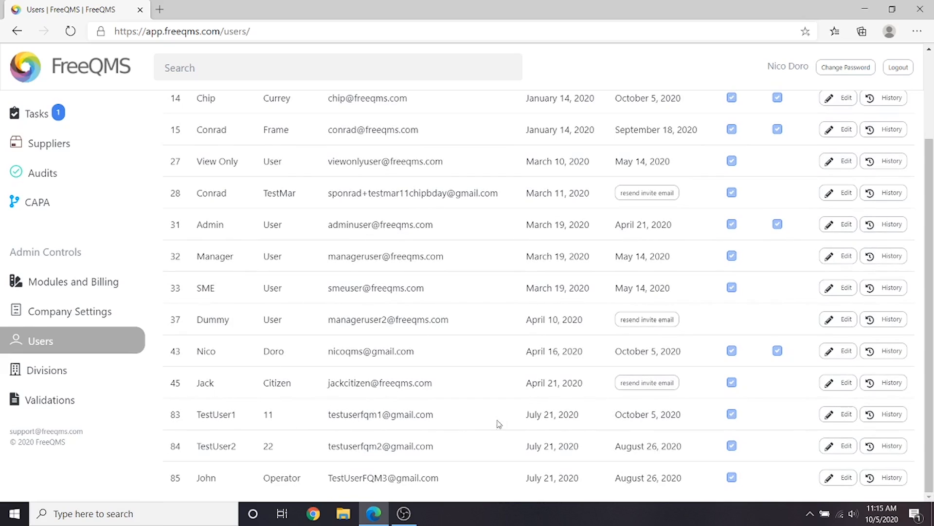
left_click(838, 414)
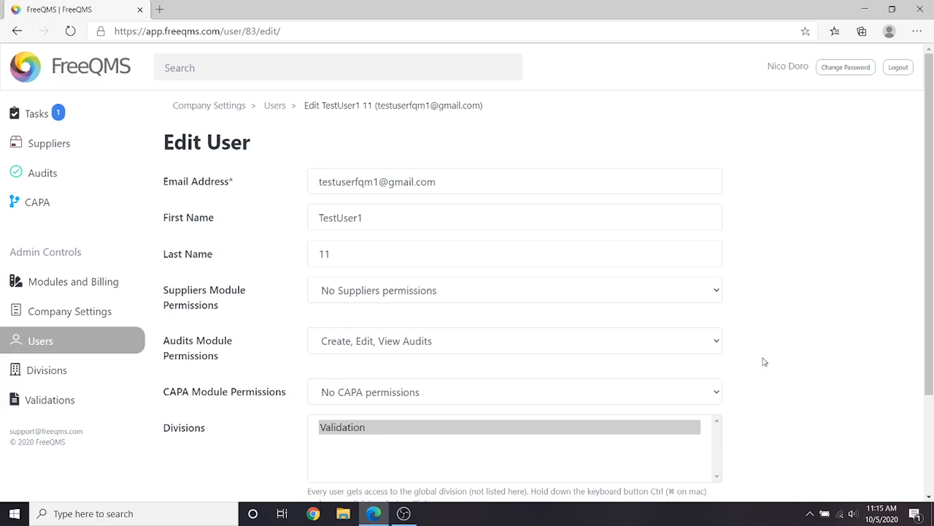
scroll(765, 362, "down", 3)
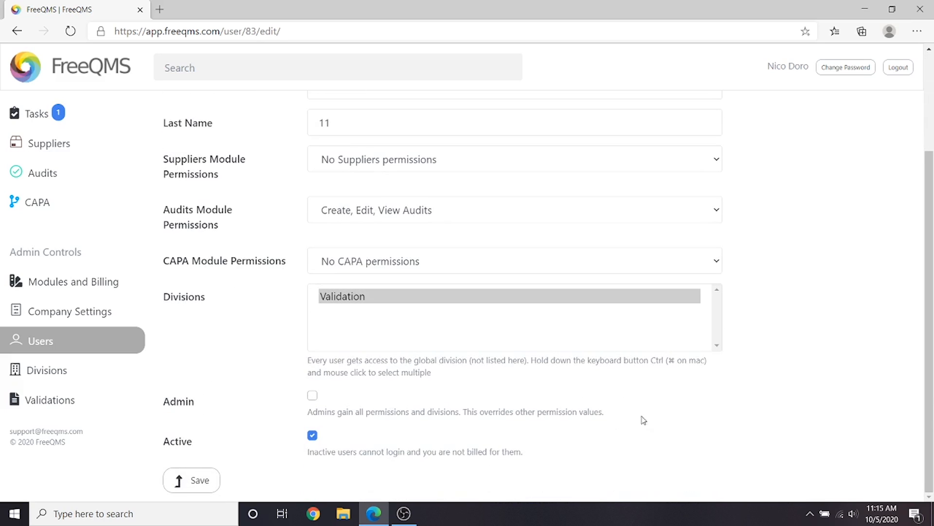
left_click(209, 482)
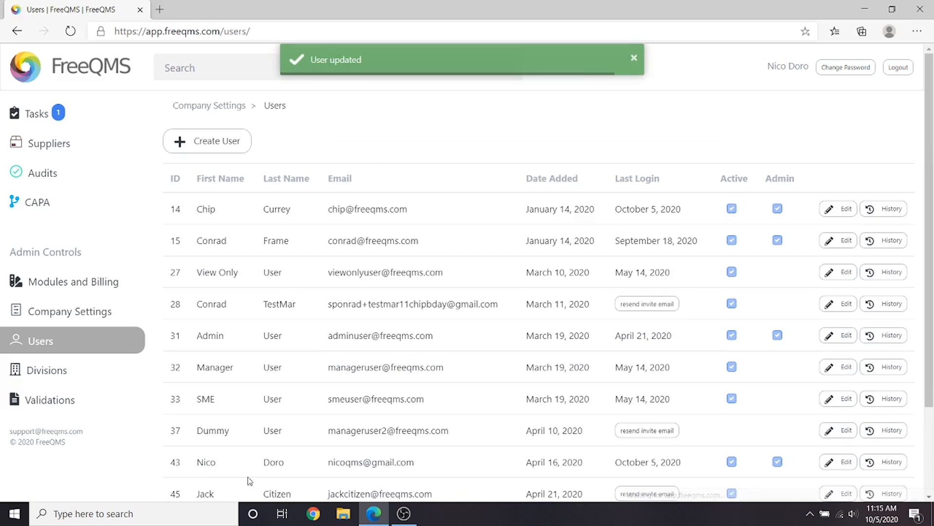
- Review TestUser2's module permissions, division and status, save the record, and return to the modules overview
scroll(311, 329, "down", 2)
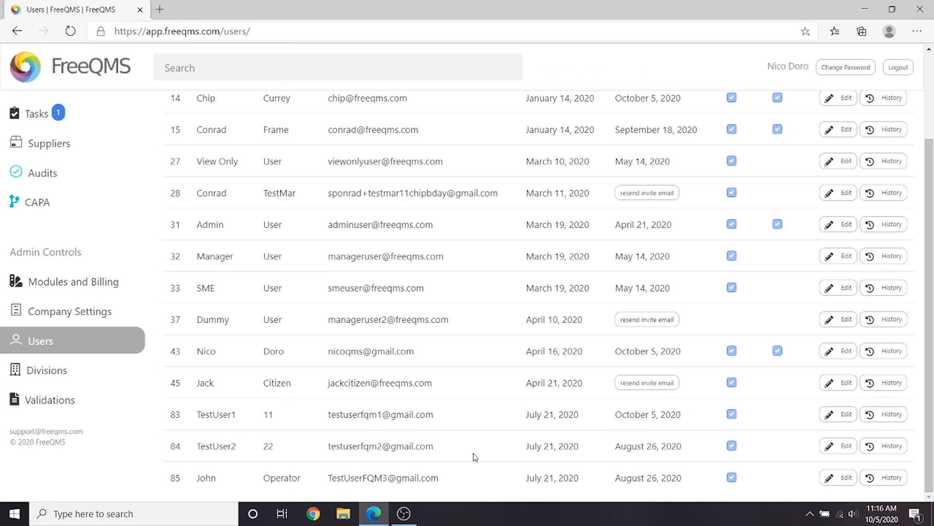
left_click(838, 446)
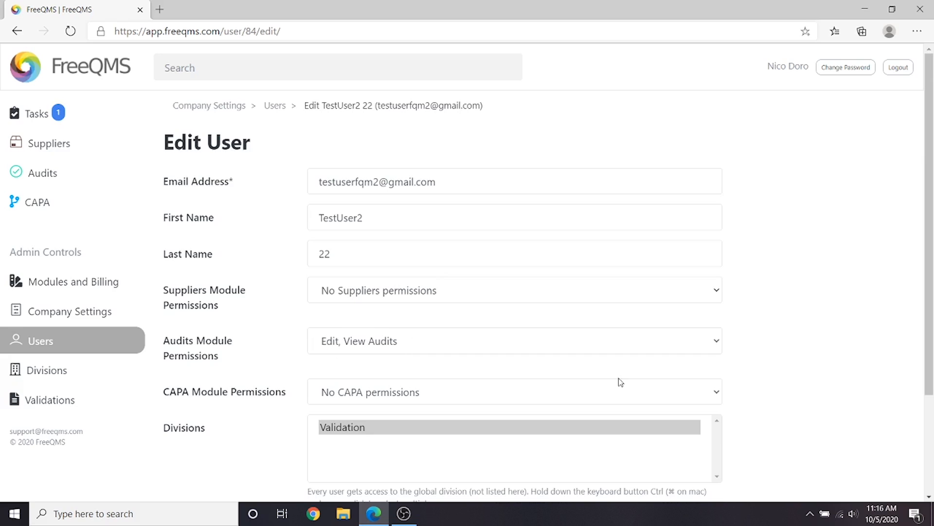
scroll(730, 378, "down", 3)
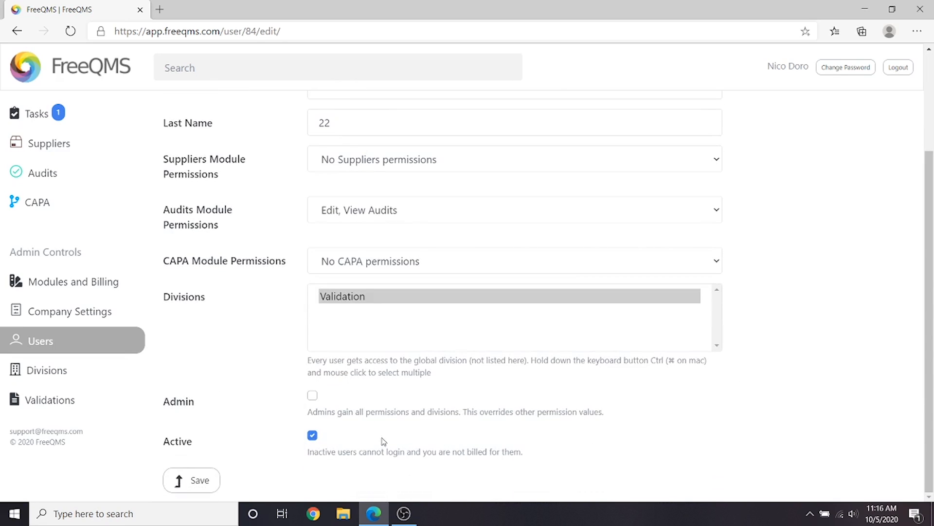
left_click(189, 480)
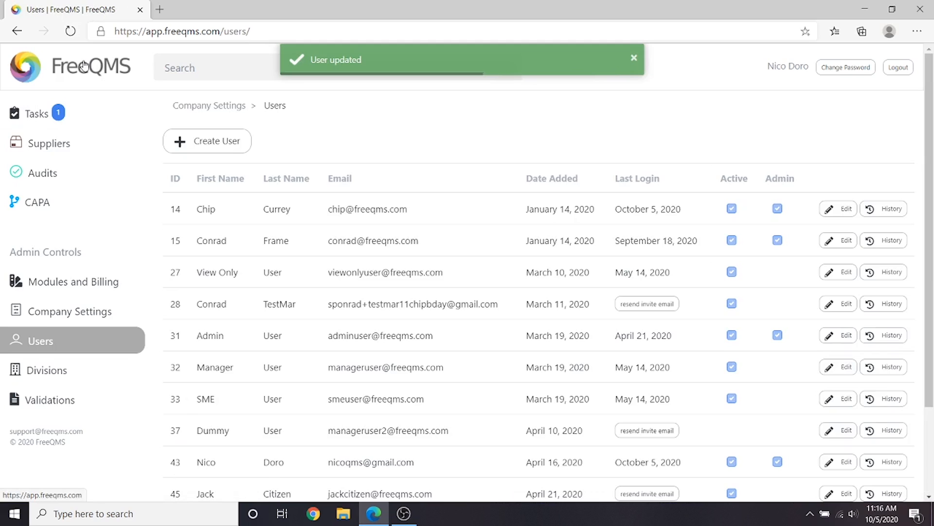
left_click(84, 66)
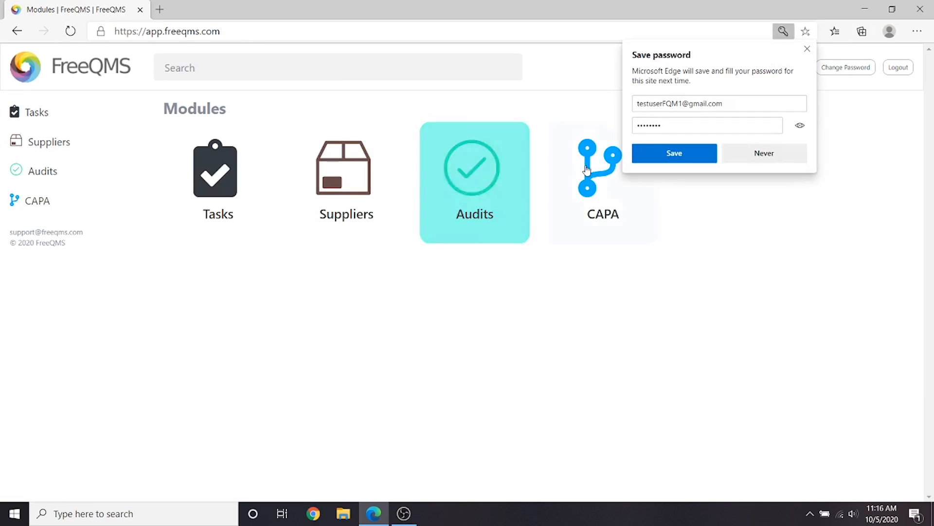
- Dismiss the offer to save the password and start creating a new audit in the Audits module
left_click(808, 49)
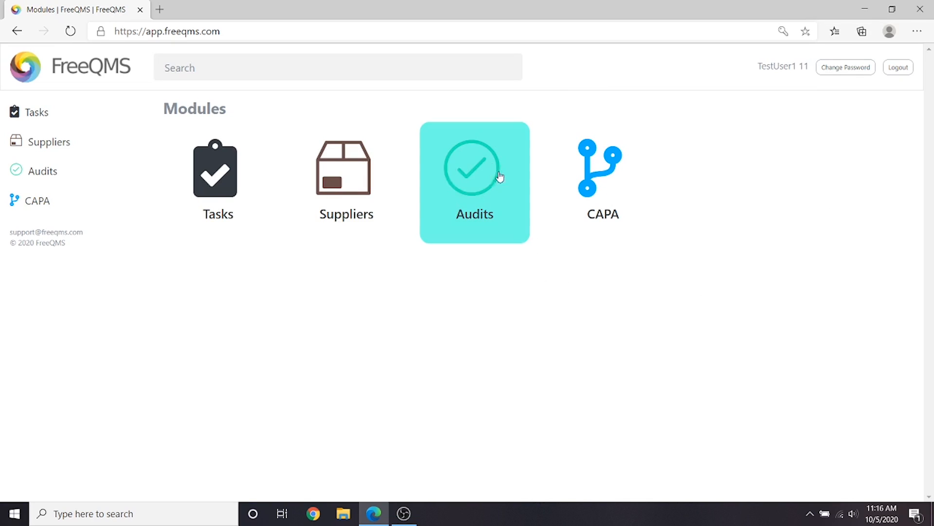
left_click(464, 181)
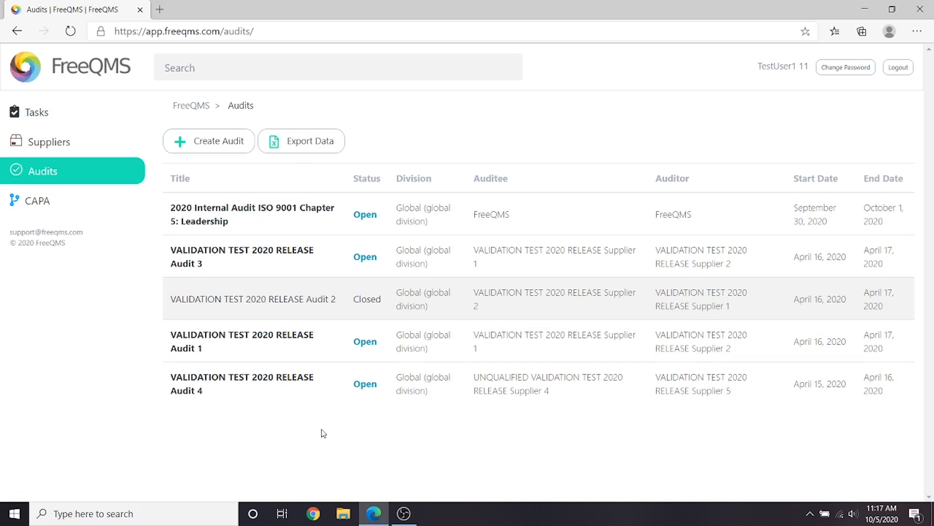
left_click(187, 155)
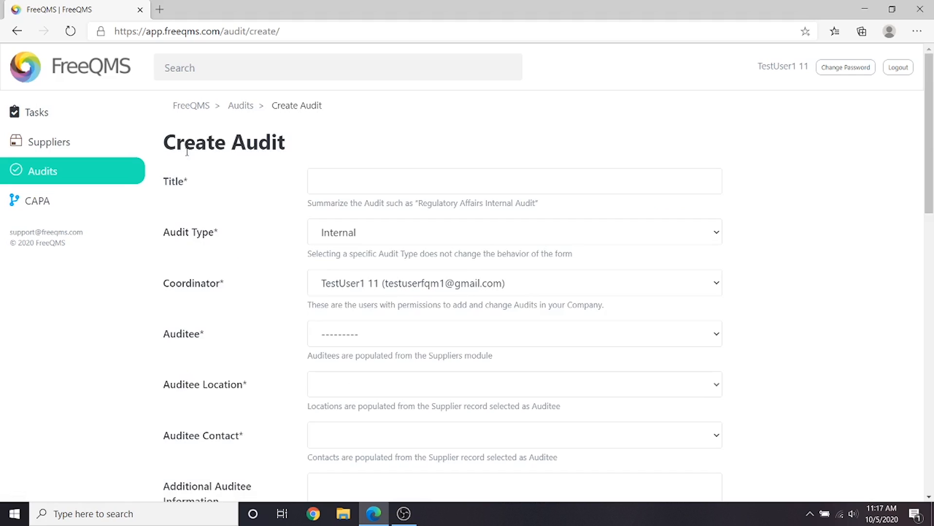
- Title the new audit "2020 Internal Audit ISO 9001 Chapter 8: Operation"
left_click(524, 186)
type("2020")
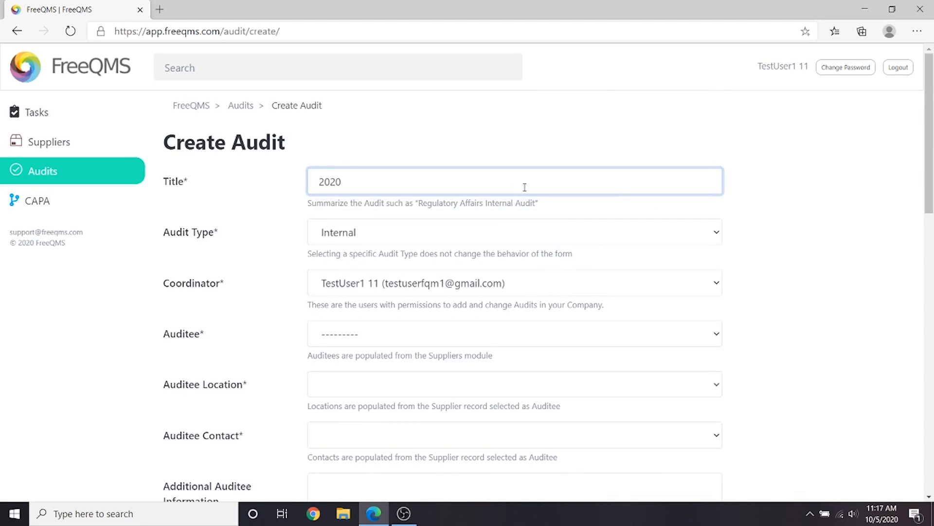
type(" Internaa")
key("BackSpace")
type("l Audit ISO 9001 Chapter")
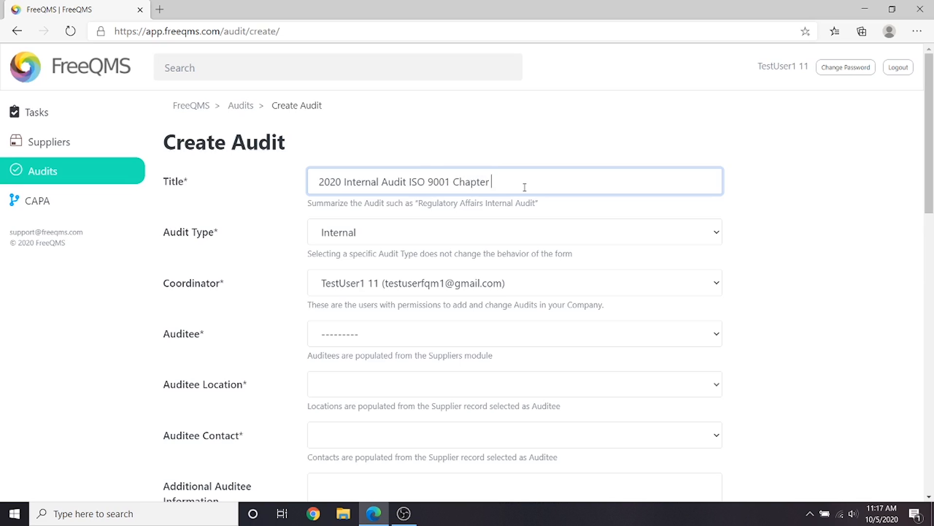
type(" 8: Operation")
- Set the audit's coordinator to TestUser2 22 and its auditee to FreeQMS
left_click(668, 284)
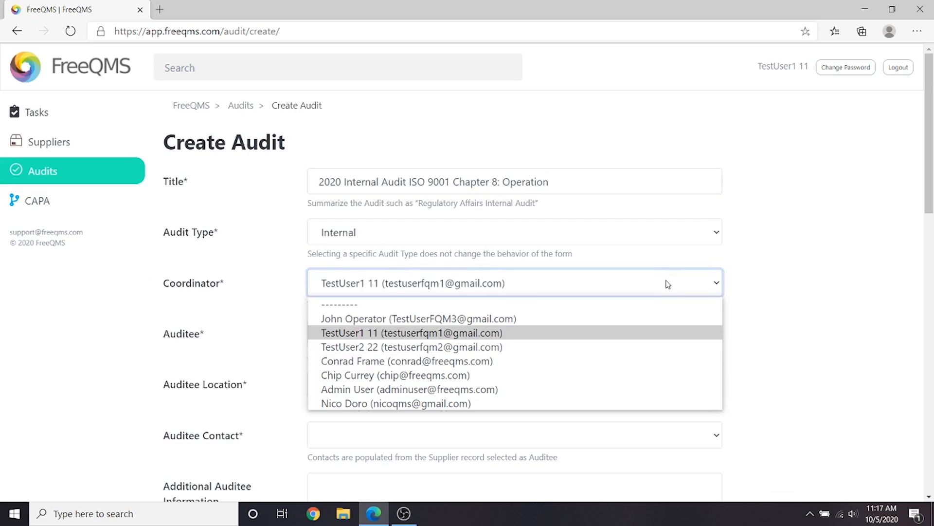
left_click(628, 349)
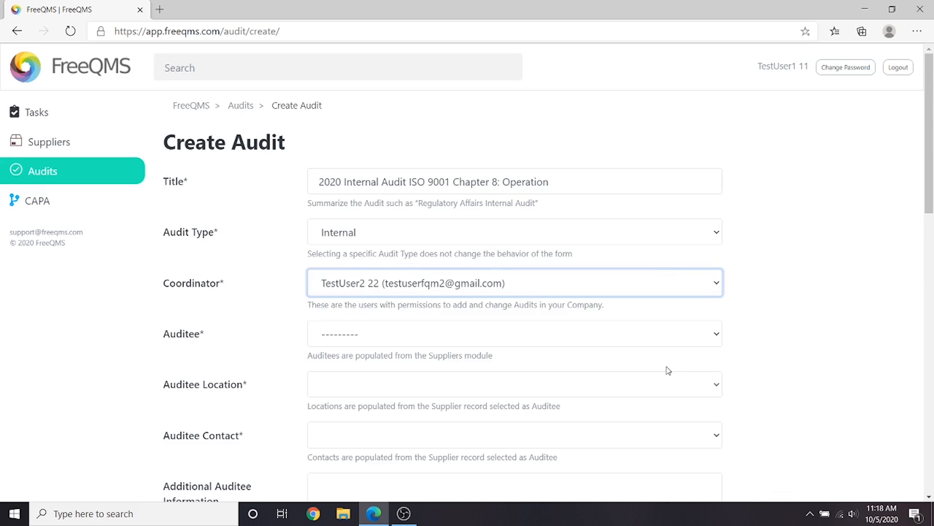
left_click(400, 333)
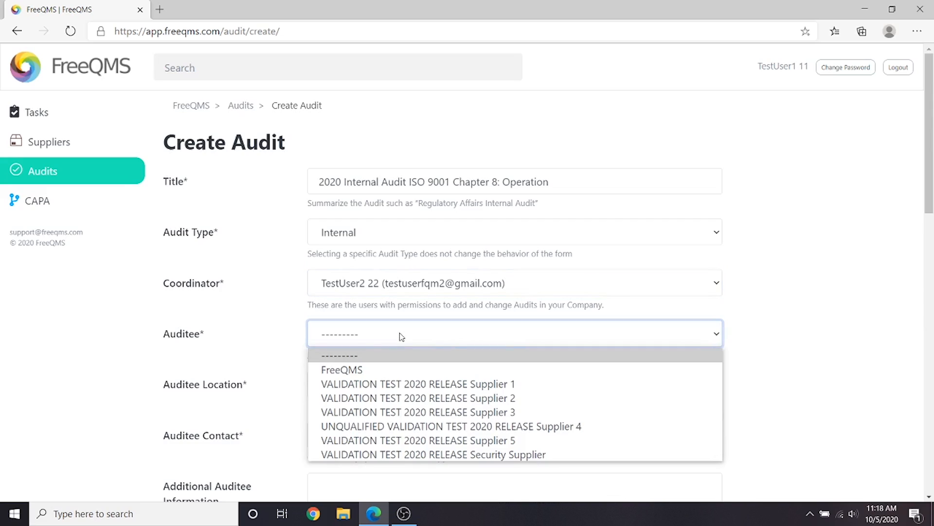
left_click(390, 370)
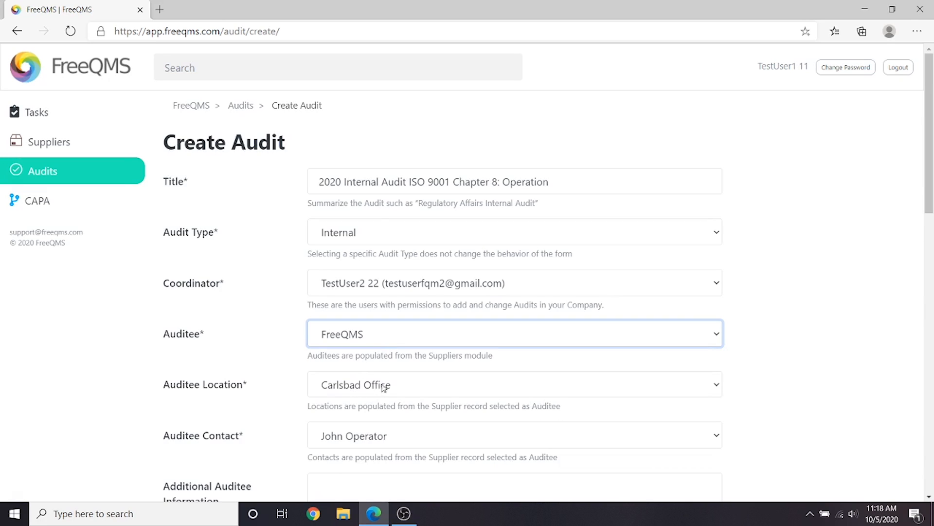
- Enter as additional auditee information that the auditee contact, named in full, "will host front room for Operations department"
scroll(400, 393, "down", 1)
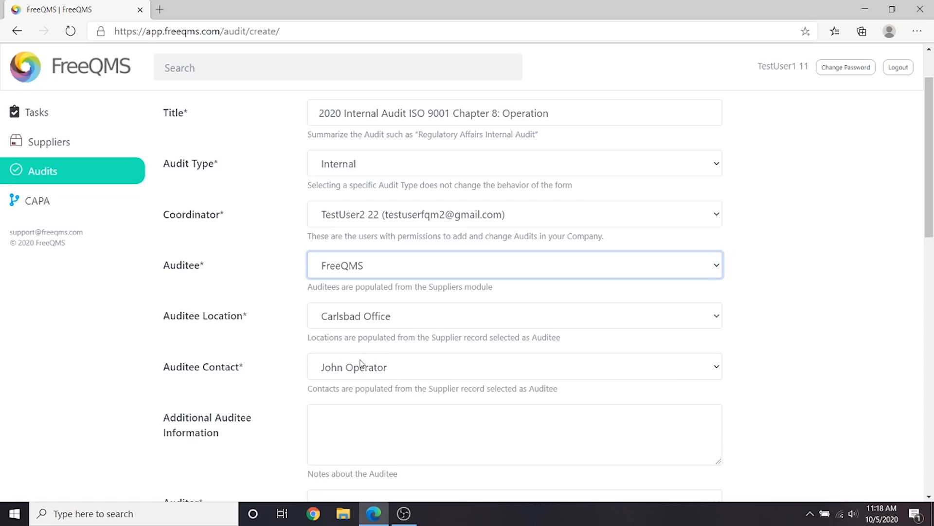
scroll(469, 398, "down", 3)
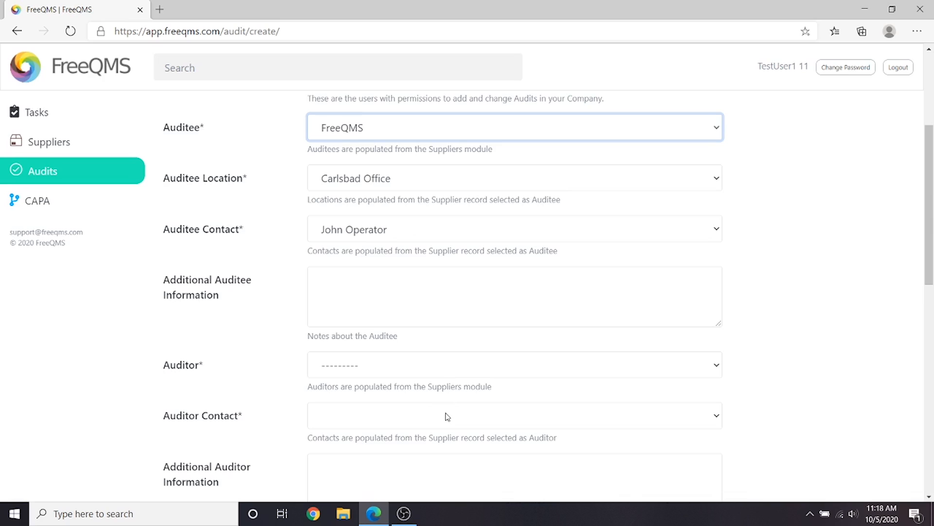
left_click(434, 291)
type("John ")
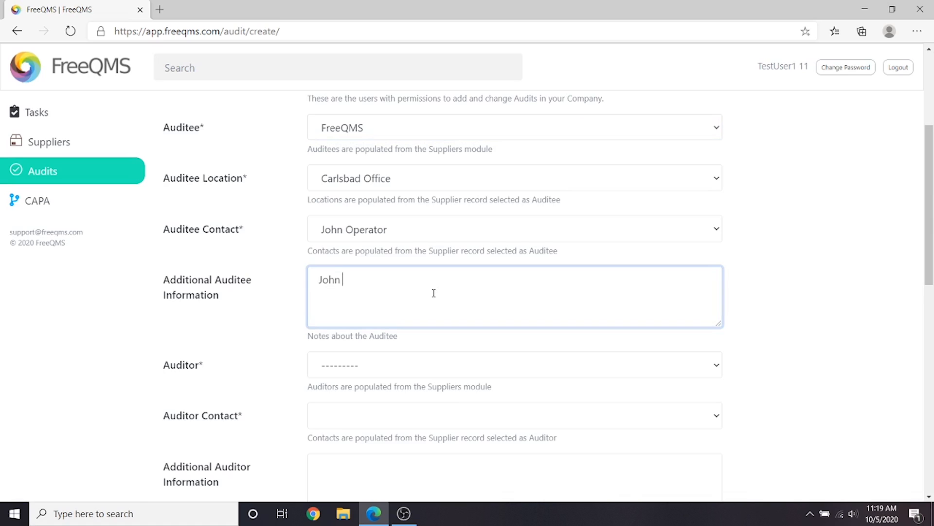
type("Operator will host front room for Operations department")
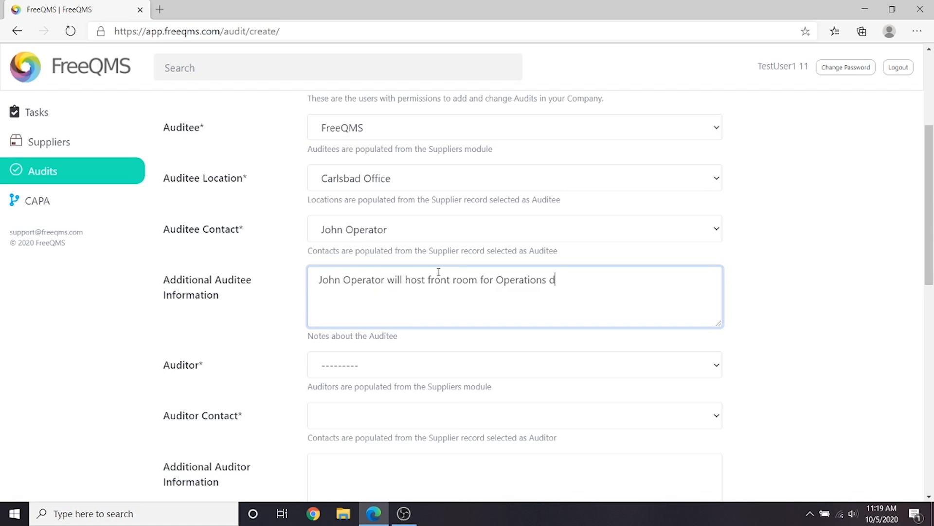
left_click(792, 265)
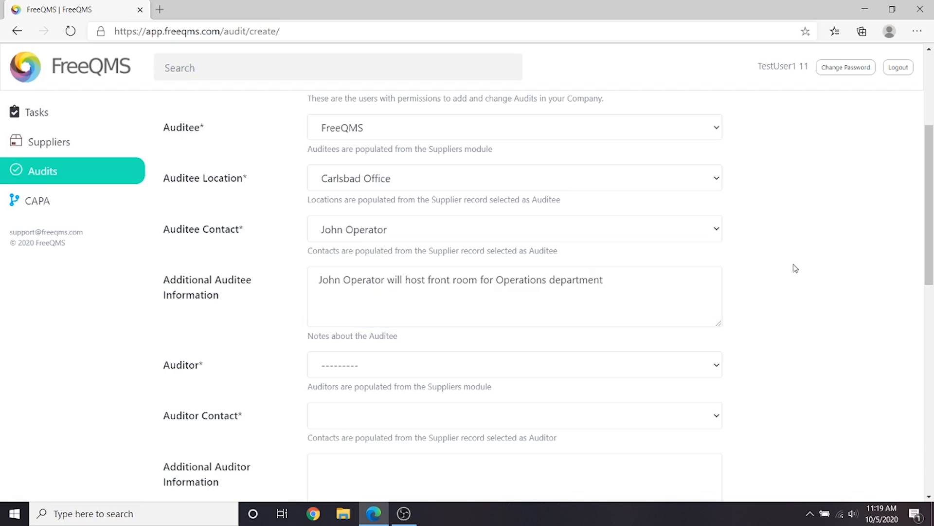
- Set the auditor to FreeQMS and the auditor contact to TestUser1 11
scroll(661, 307, "down", 1)
left_click(618, 303)
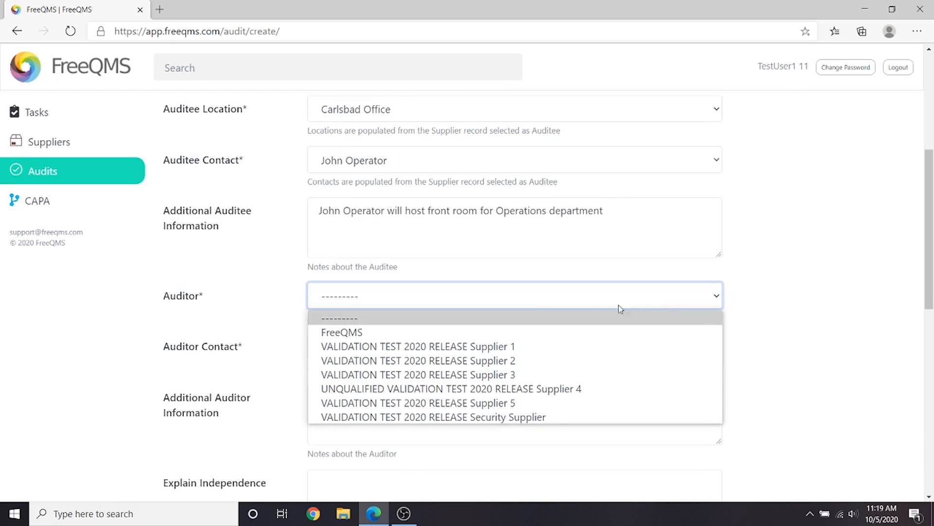
left_click(323, 331)
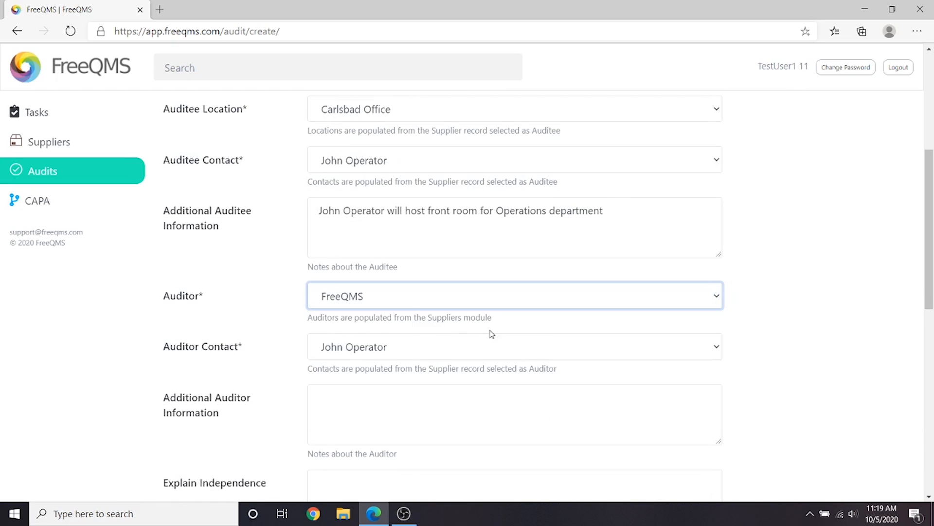
left_click(689, 346)
left_click(499, 125)
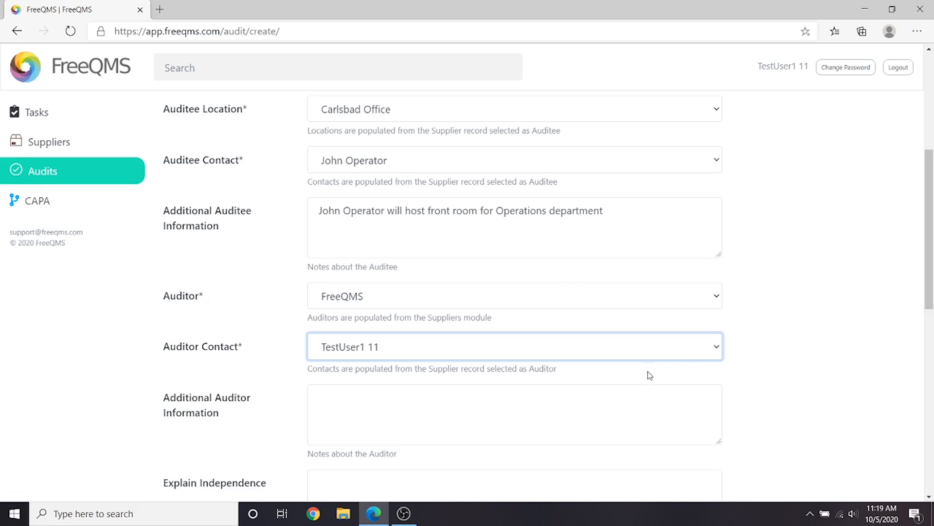
- Enter "Quality Specialist will perform the audit" as the additional auditor information
left_click(622, 387)
type("Quality ")
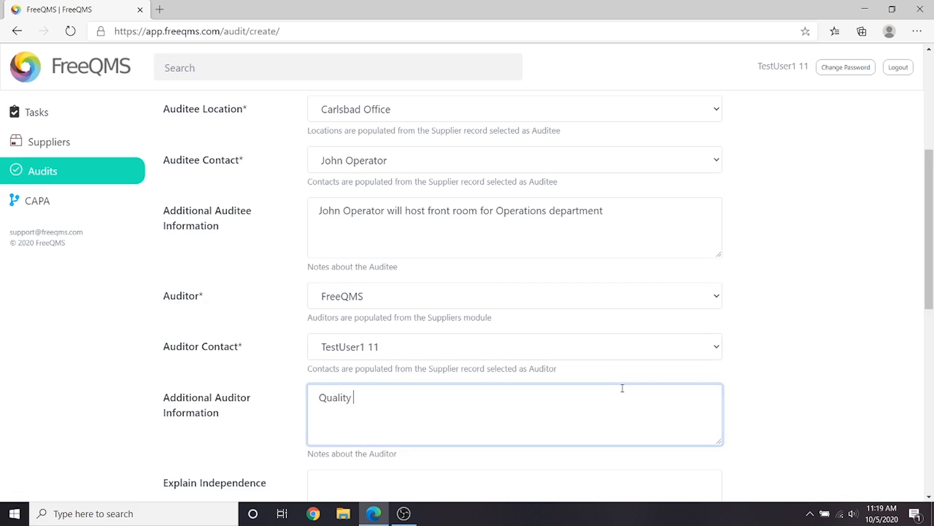
type("Specialist will perform the a")
type("udit")
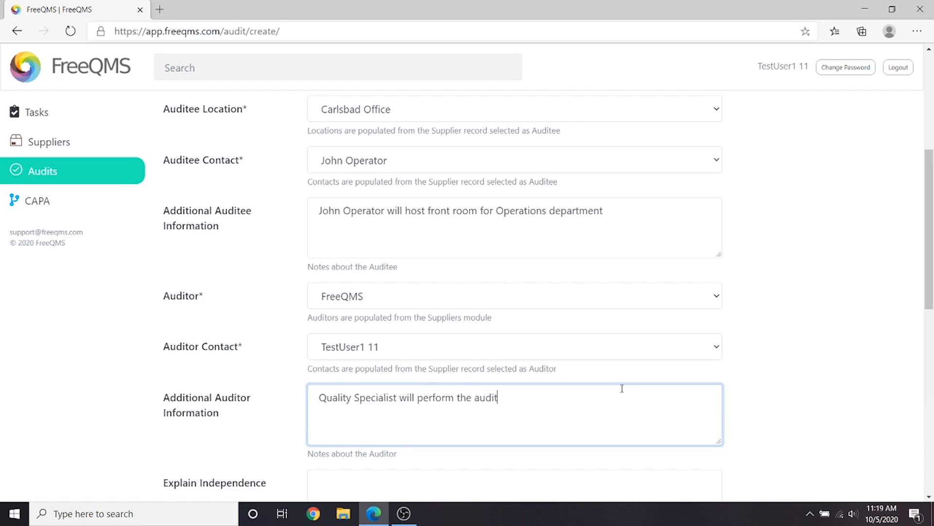
- Begin the independence explanation with "Auditor is a quality specialist within the quality department who does not work directly with operations. This is"
scroll(632, 387, "down", 3)
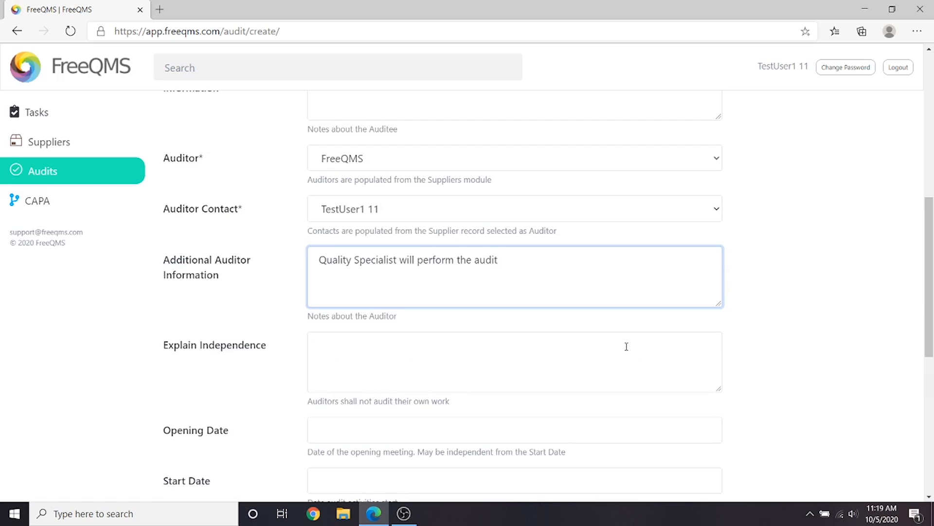
left_click(447, 379)
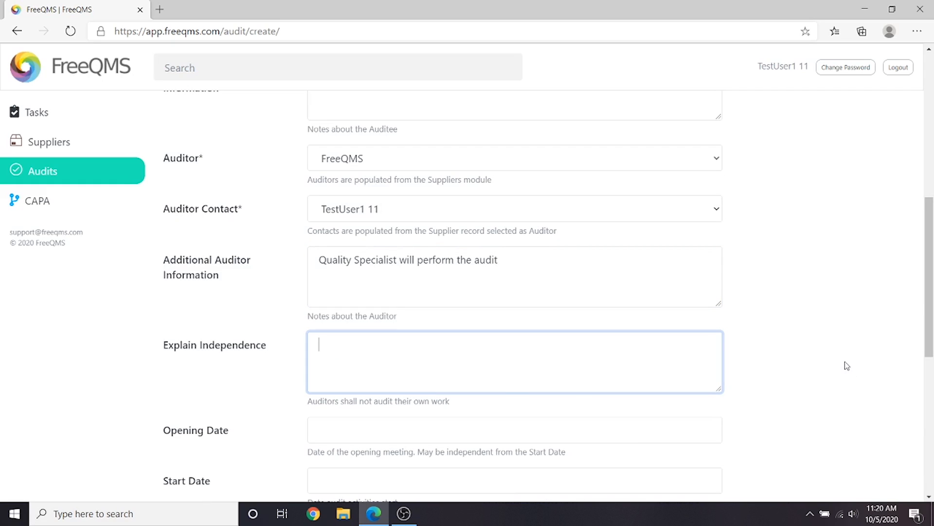
type("Auditor is a quality special")
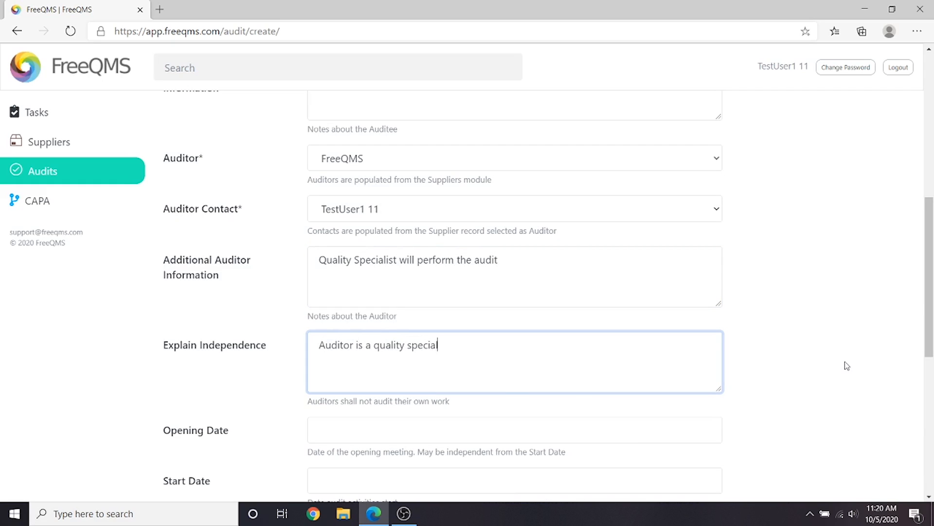
type("ist within the quality department who does not work dire")
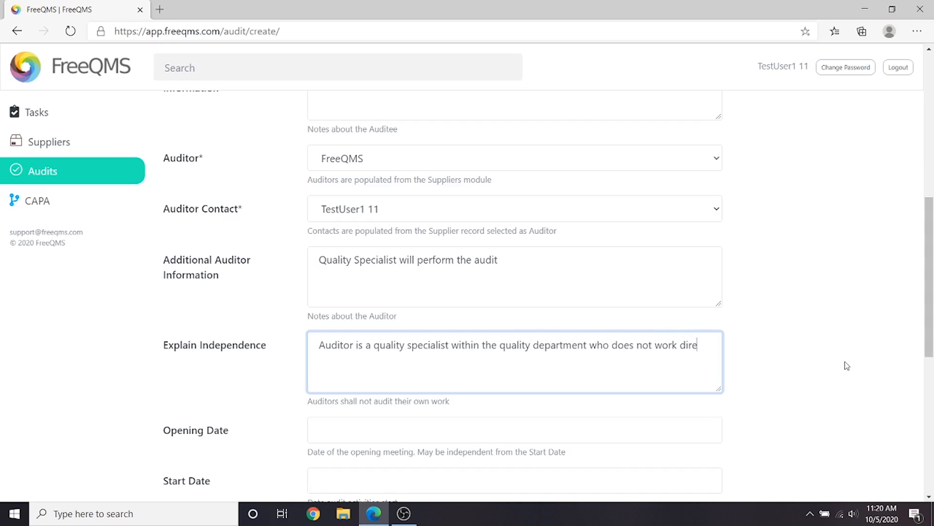
type("ctly with operations. This is ")
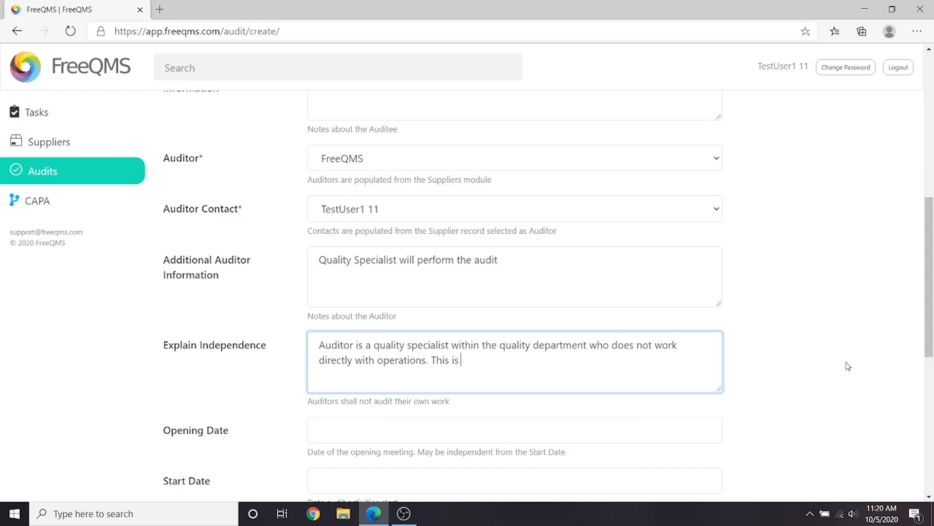
- Finish the independence explanation with "an audit of operations and records outside of the daily responsibilities of the auditor."
type("an audit of operations and records outside of the da")
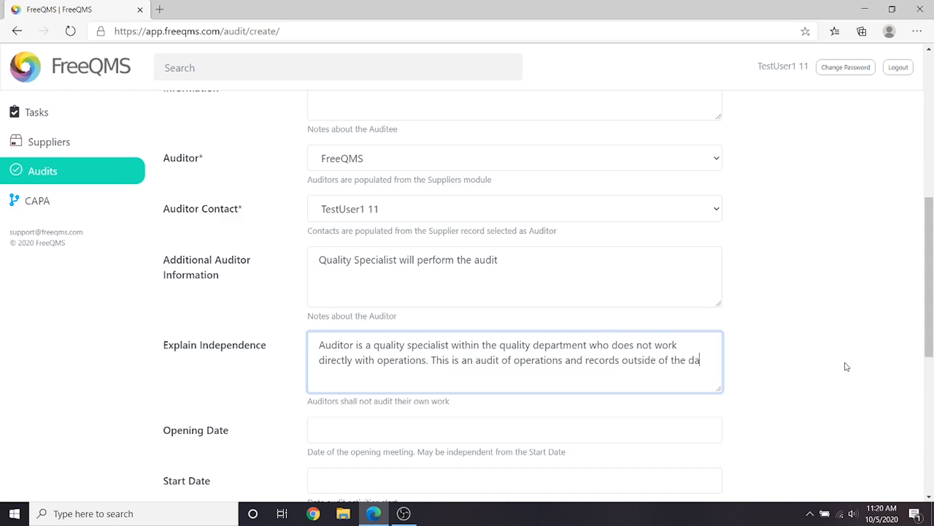
type("ily responsibilities of the auditor.")
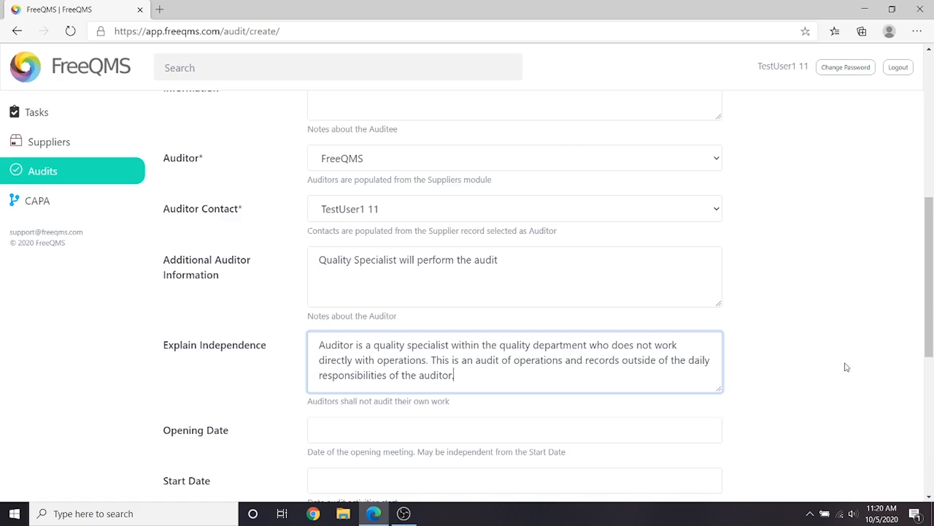
scroll(845, 363, "down", 1)
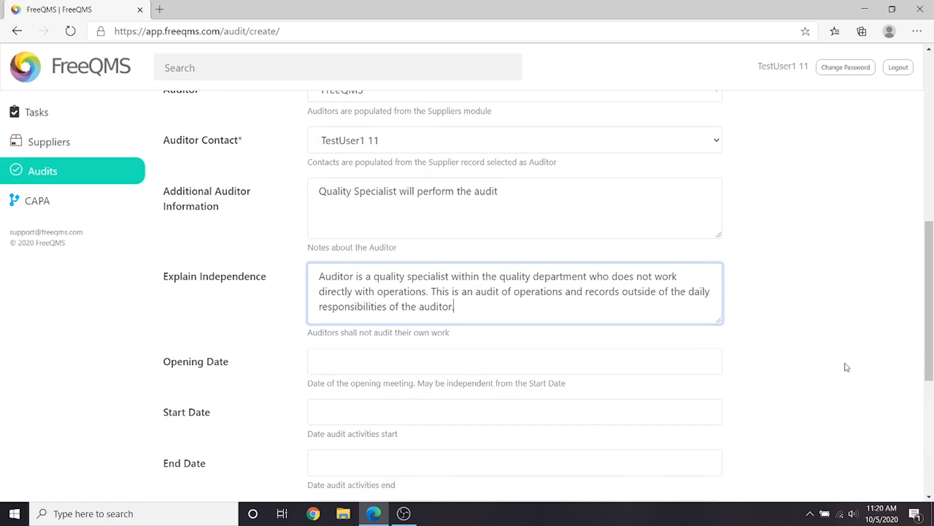
left_click(845, 363)
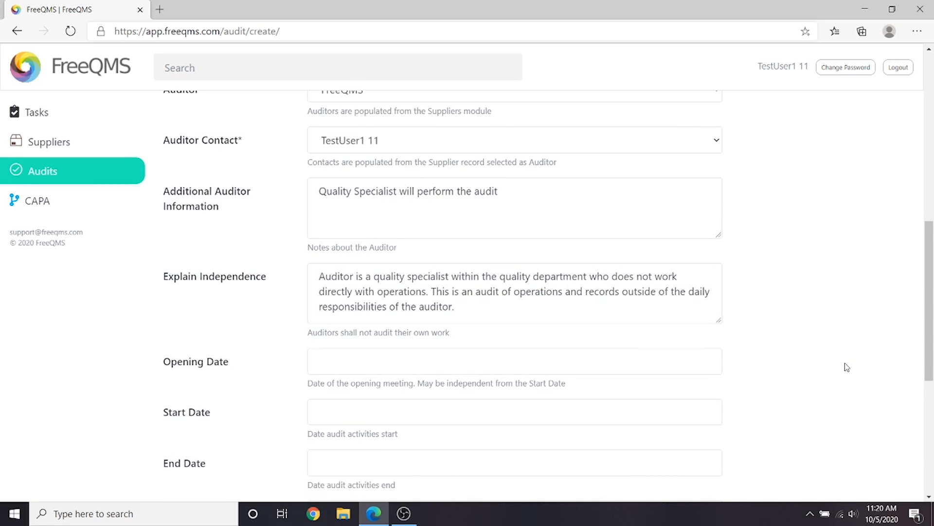
- Set the audit's opening date to October 10, 2020 and its start date to October 6, 2020
left_click(336, 362)
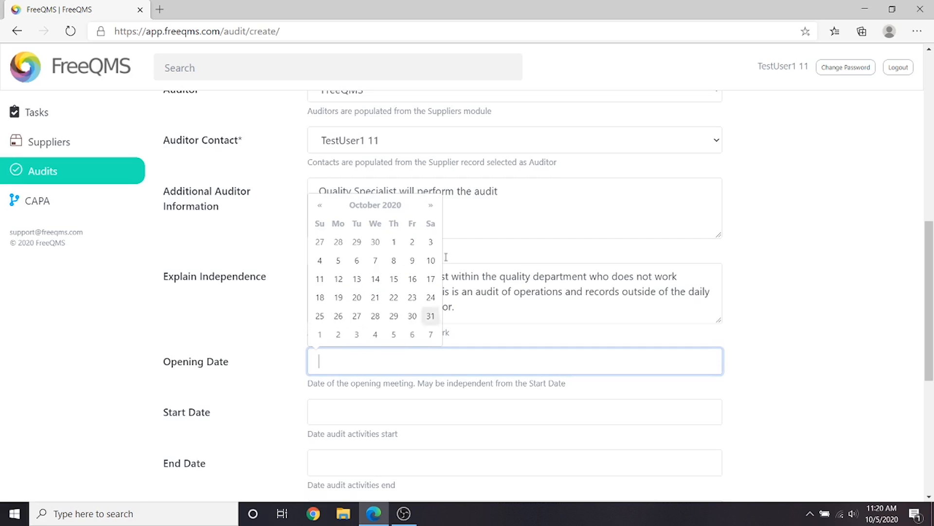
left_click(431, 263)
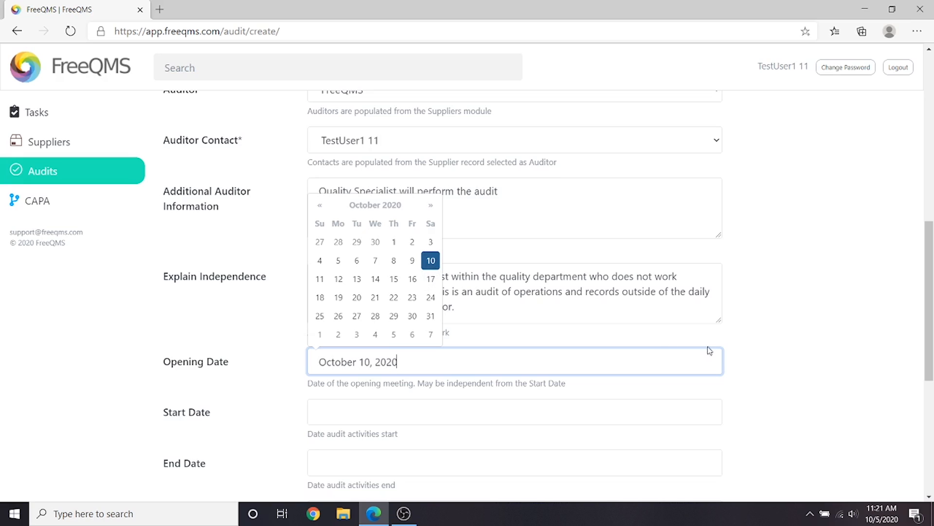
left_click(813, 360)
scroll(810, 360, "down", 2)
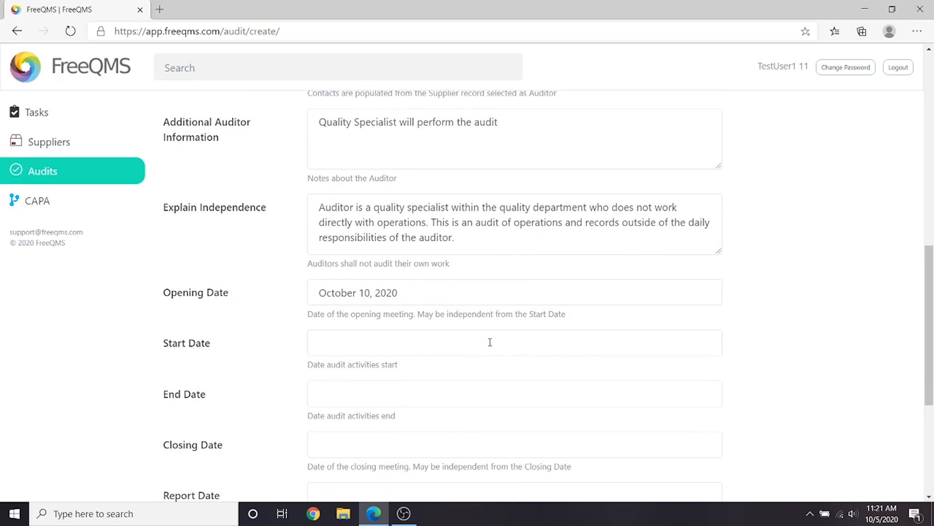
left_click(490, 342)
left_click(358, 242)
left_click(800, 346)
- Set the audit's end date to October 7, 2020 and its closing date to October 8, 2020
scroll(701, 364, "down", 2)
left_click(413, 323)
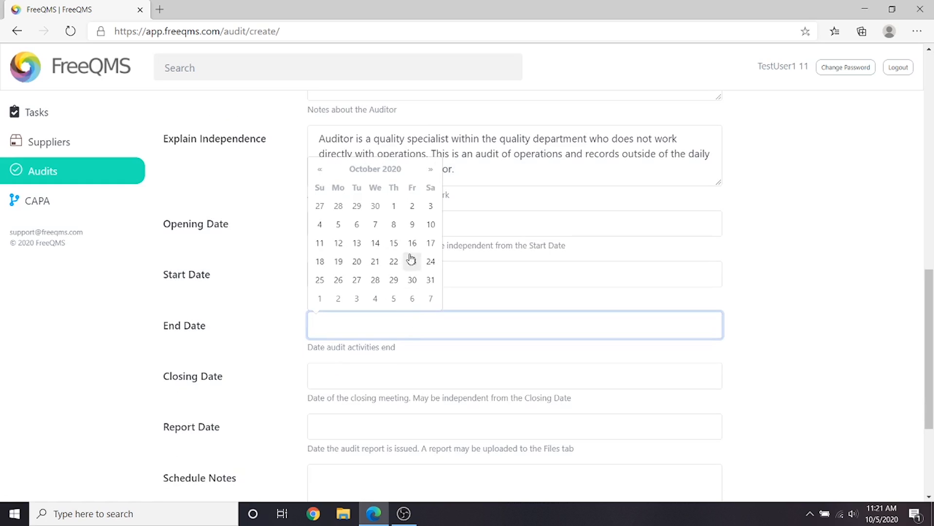
left_click(376, 224)
left_click(823, 331)
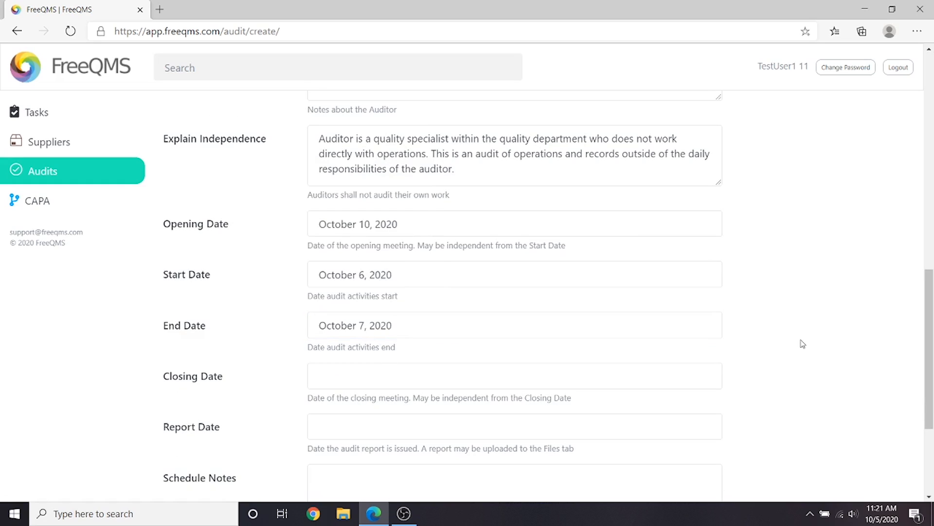
scroll(740, 338, "down", 2)
left_click(500, 308)
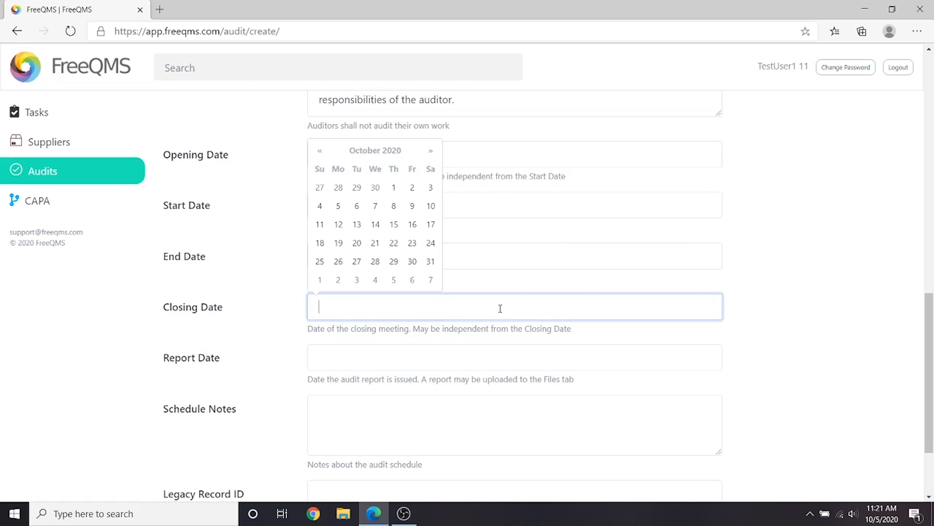
left_click(393, 206)
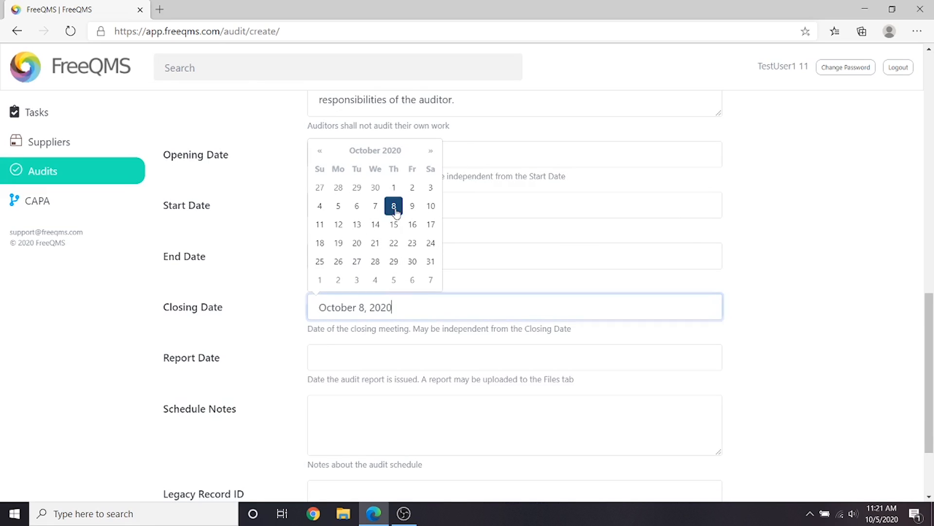
left_click(761, 291)
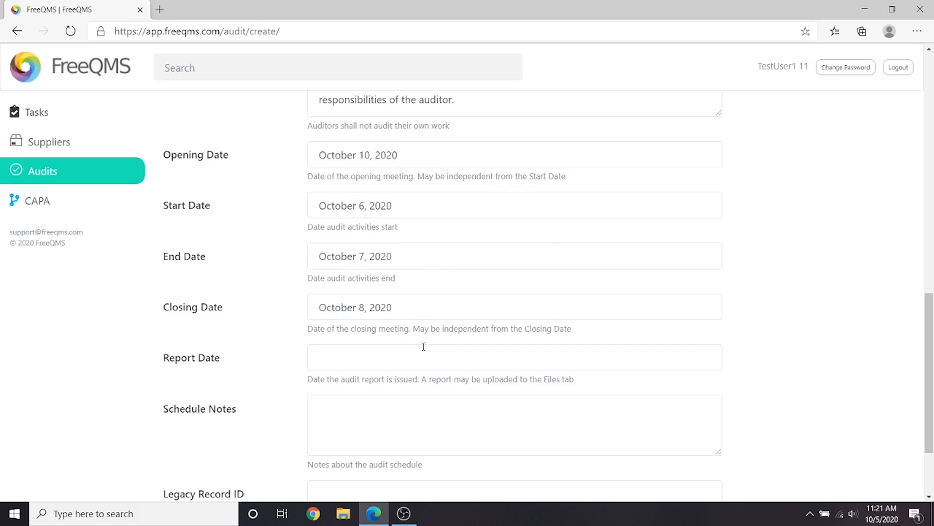
- Set the audit's report date to October 9, 2020
left_click(440, 347)
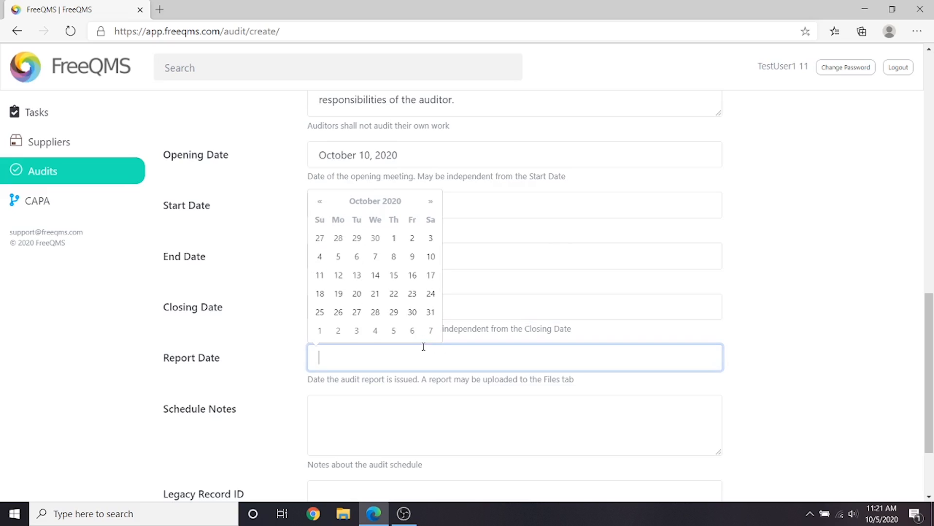
left_click(420, 258)
left_click(773, 307)
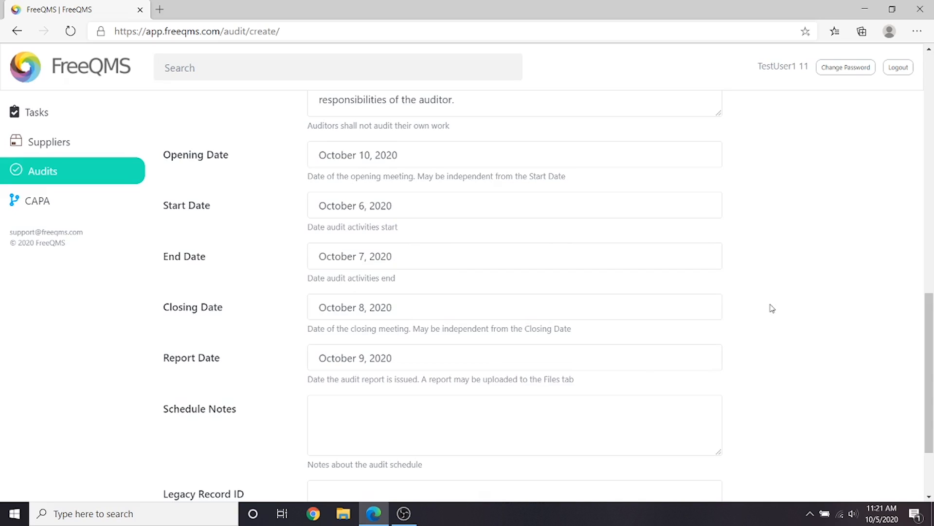
- Enter "Audit scheduled by Internal Audits procedure requiring at least one internal audit. See Quality for more information." as the schedule notes
left_click(428, 402)
scroll(616, 352, "down", 2)
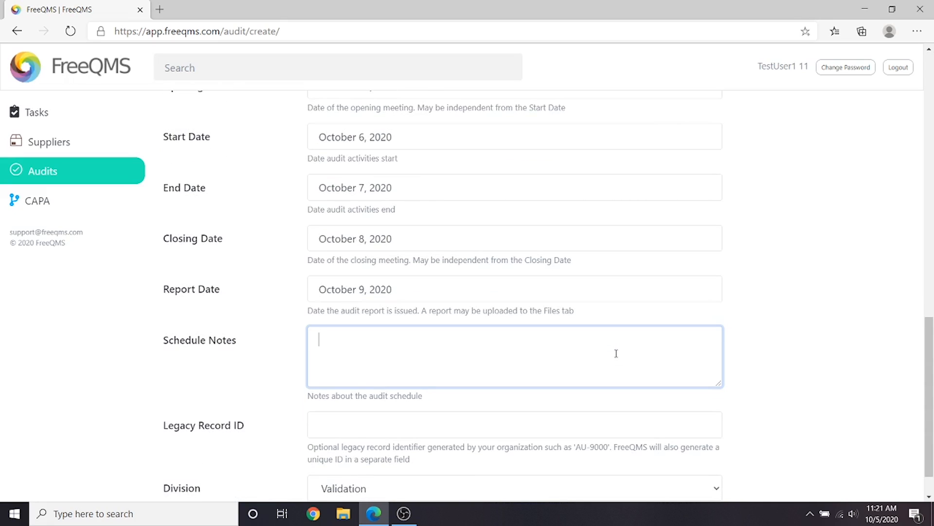
type("Audit scheduled by Internal Audits procedu")
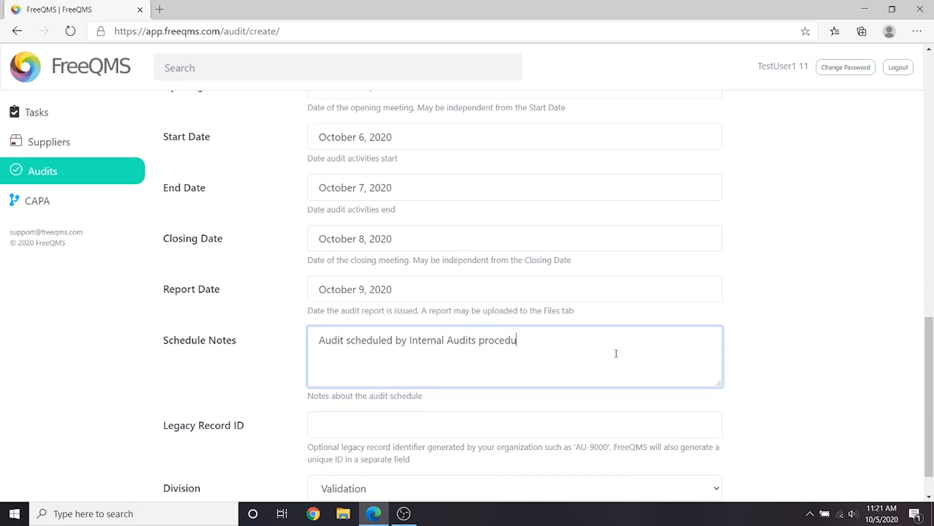
type("re requiring at least one internal audit. See")
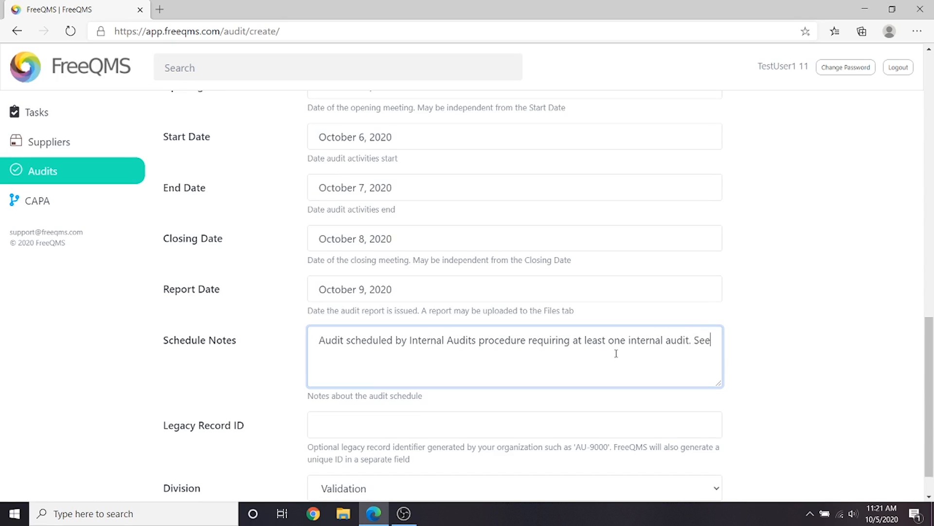
type(" Quality for more information.")
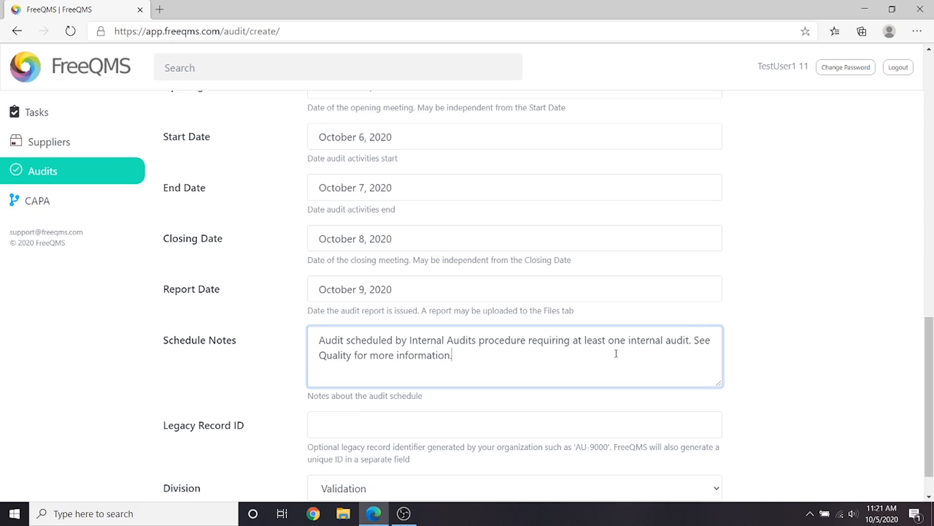
- Enter A1002 as the audit's legacy record ID
scroll(663, 324, "down", 1)
left_click(563, 379)
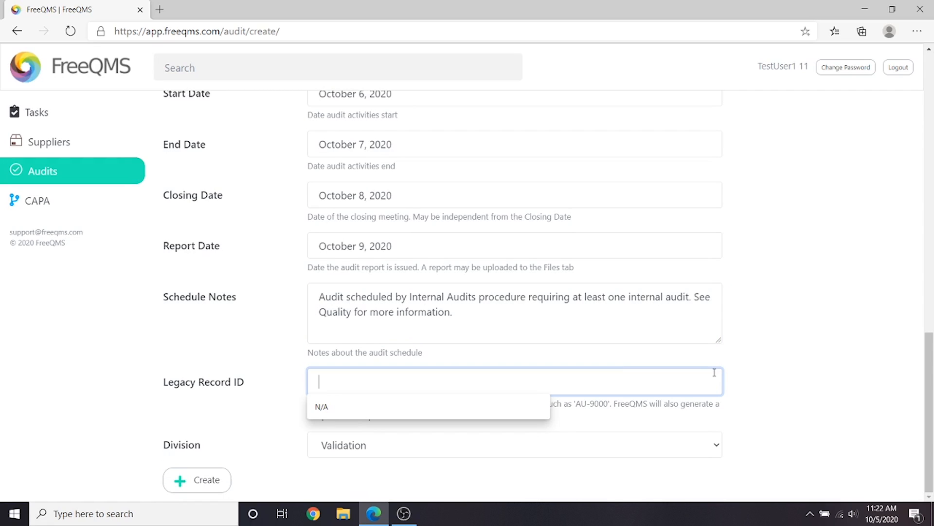
type("A1")
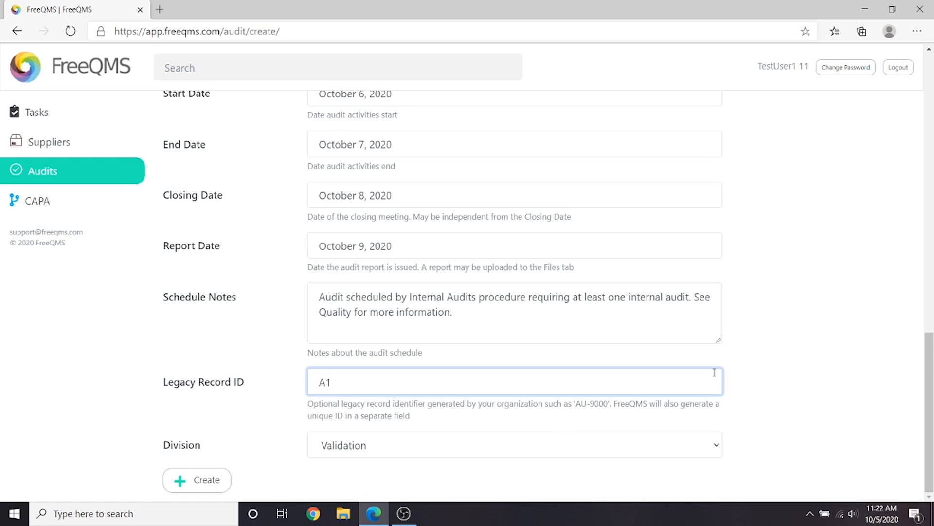
type("002")
left_click(880, 326)
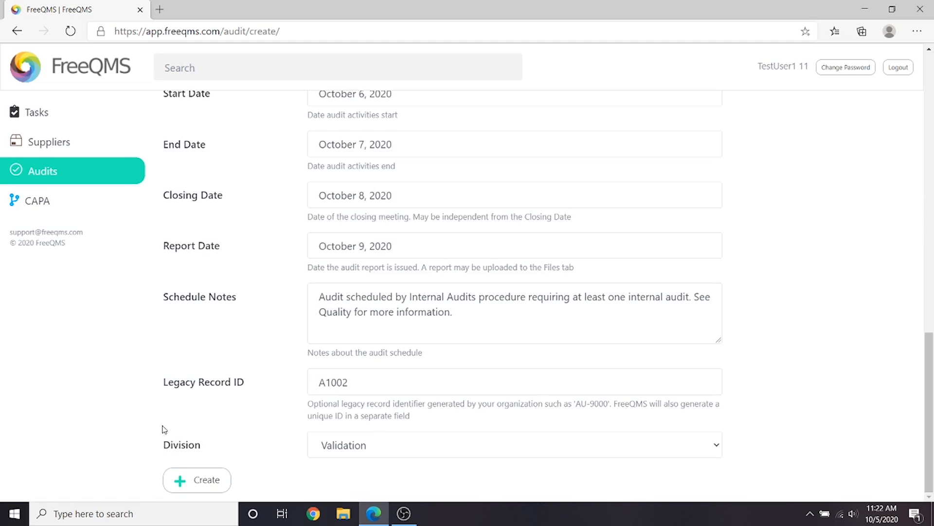
- Assign the audit to the Global (global division) division and create the record
left_click(379, 447)
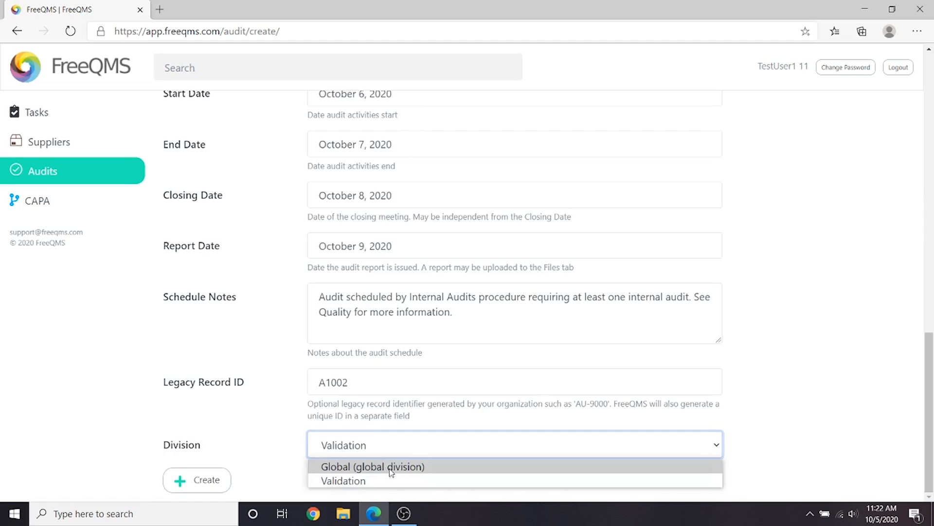
left_click(389, 467)
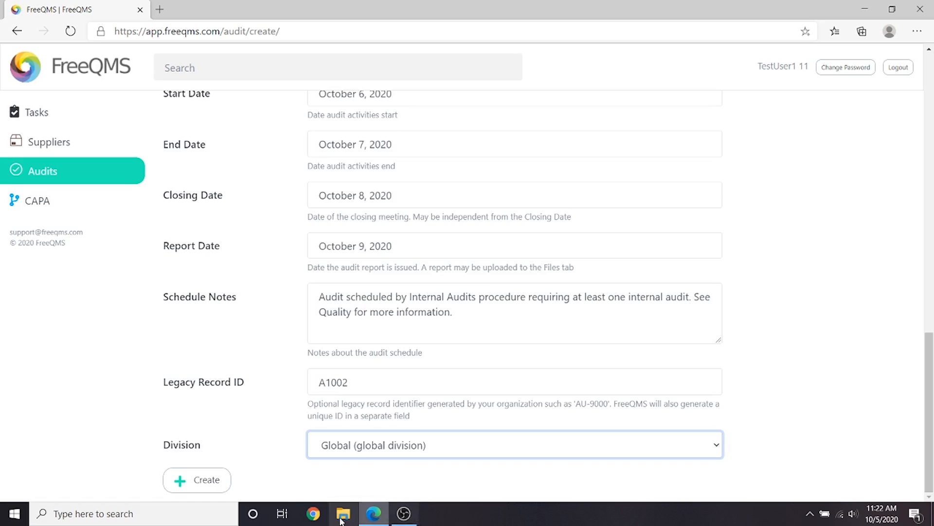
left_click(214, 480)
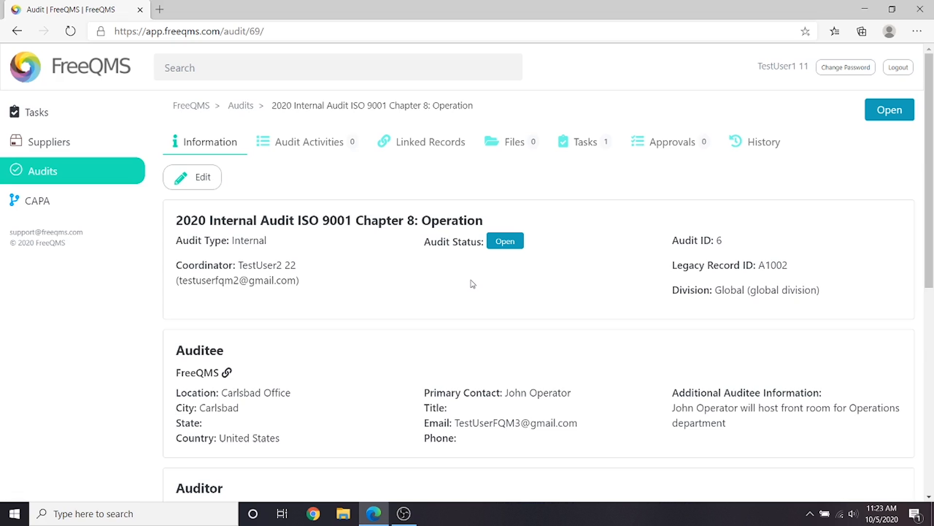
- Add "Operations Procedures" as an audit item in the new audit's scope and save it
scroll(473, 284, "down", 3)
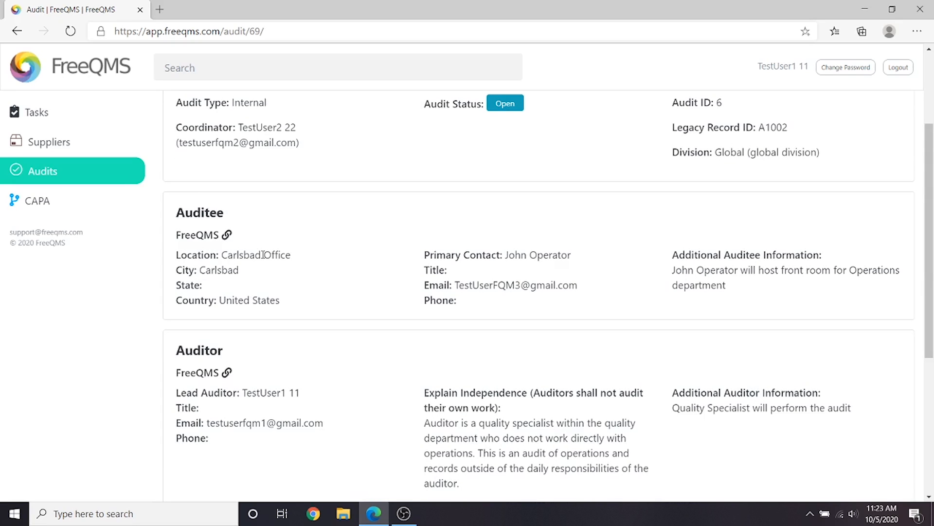
scroll(262, 255, "down", 3)
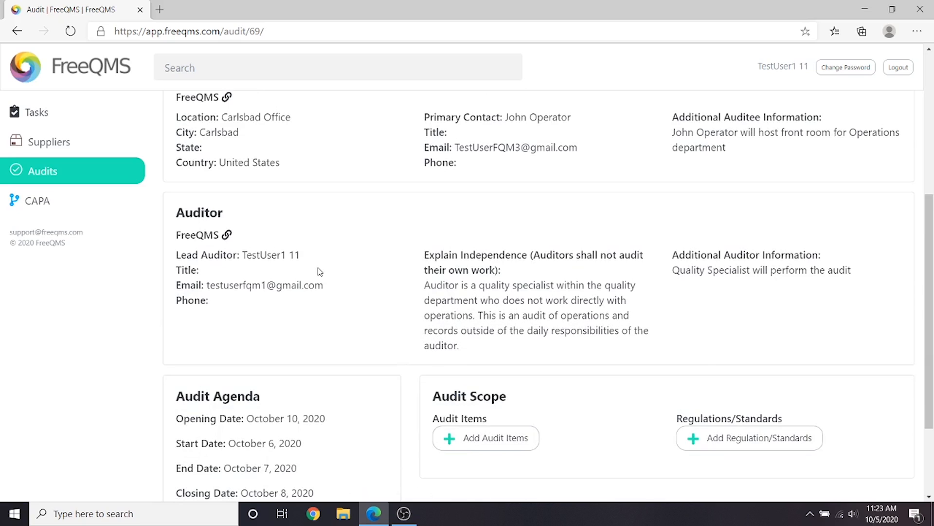
scroll(319, 271, "down", 3)
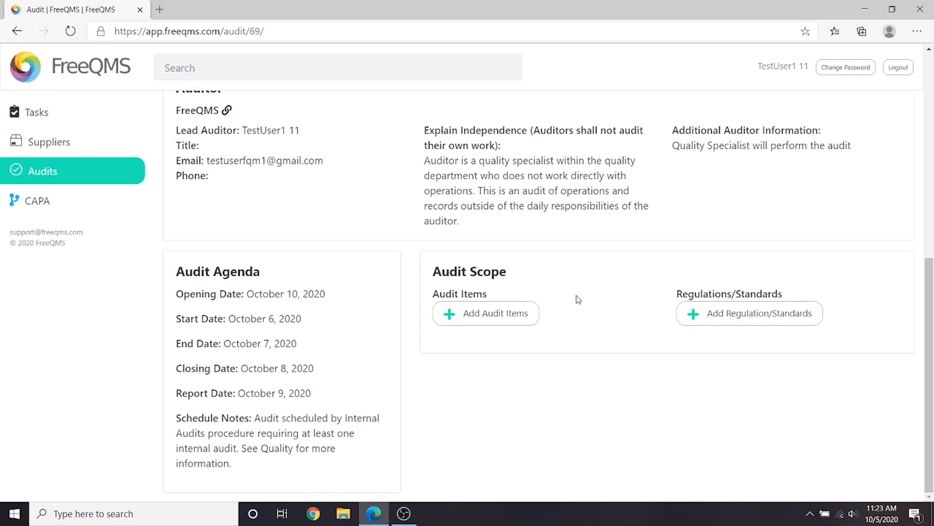
left_click(502, 323)
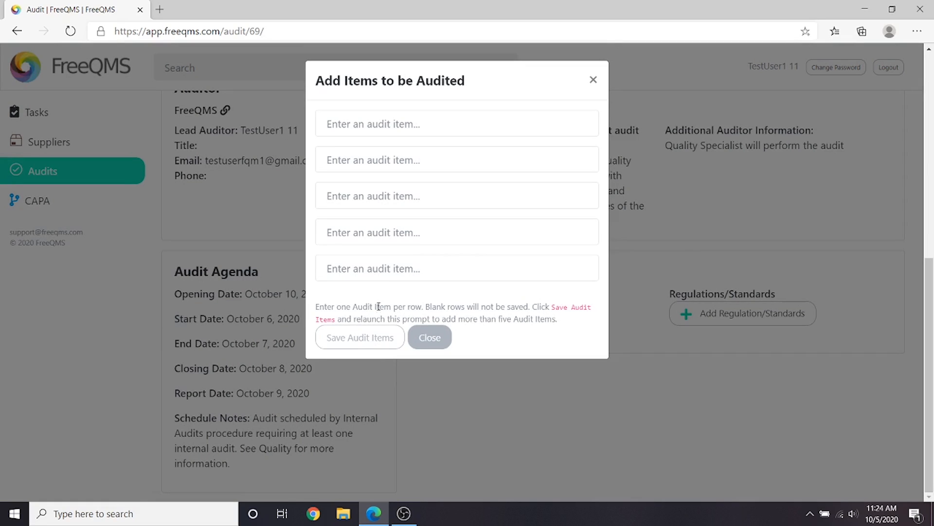
left_click(360, 337)
left_click(477, 118)
type("Operations Procedures")
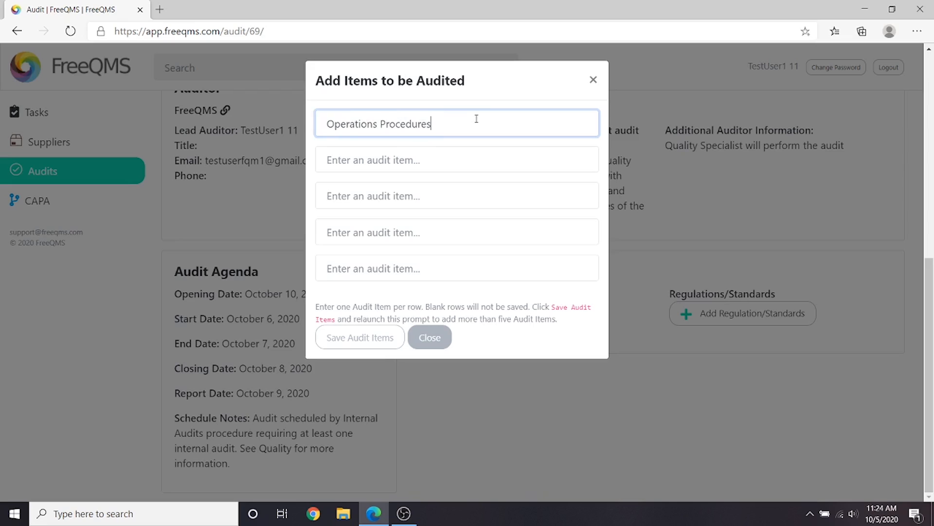
left_click(365, 346)
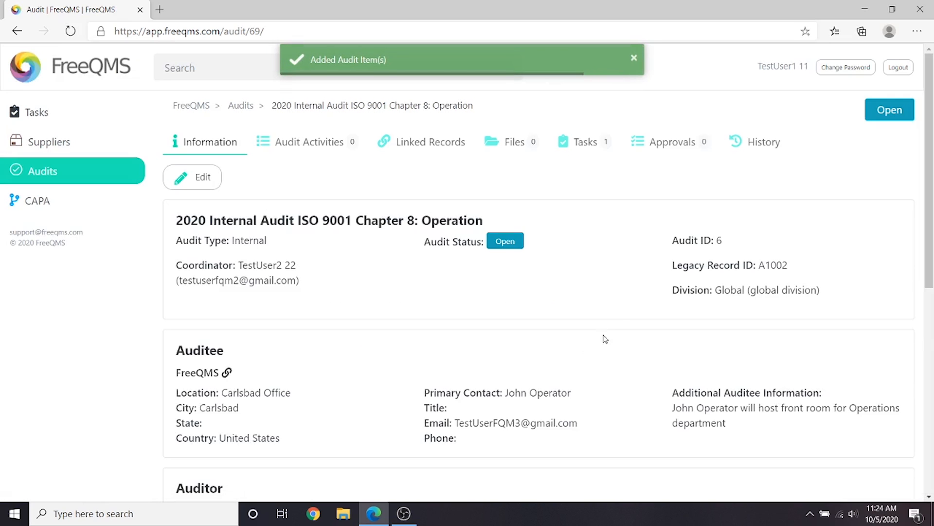
- Add "ISO 9001 Chapter 8: Operation" as a regulation/standard in the audit scope and save it
scroll(623, 329, "down", 7)
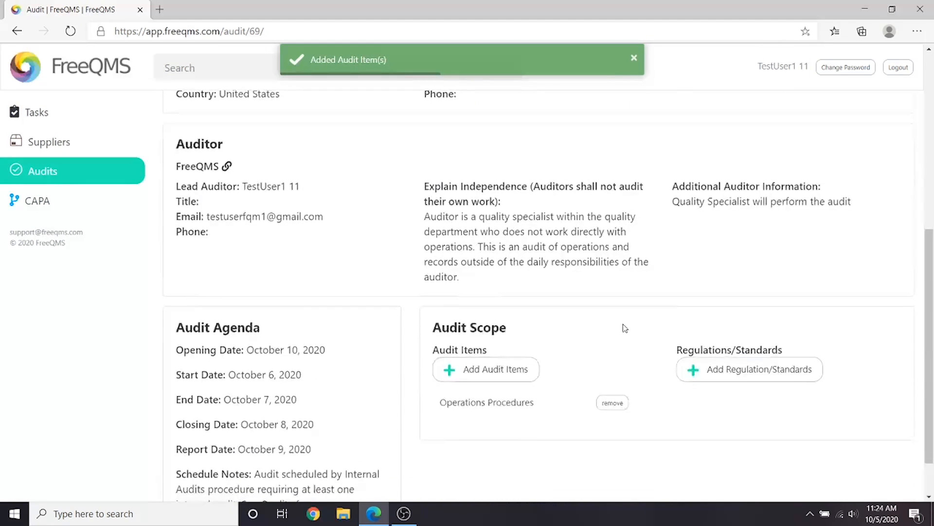
scroll(625, 328, "down", 1)
left_click(704, 318)
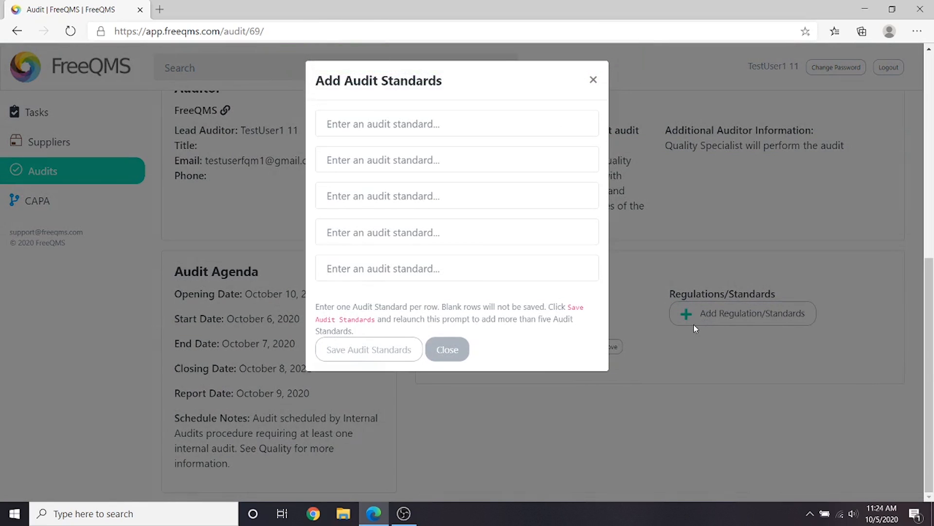
left_click(369, 128)
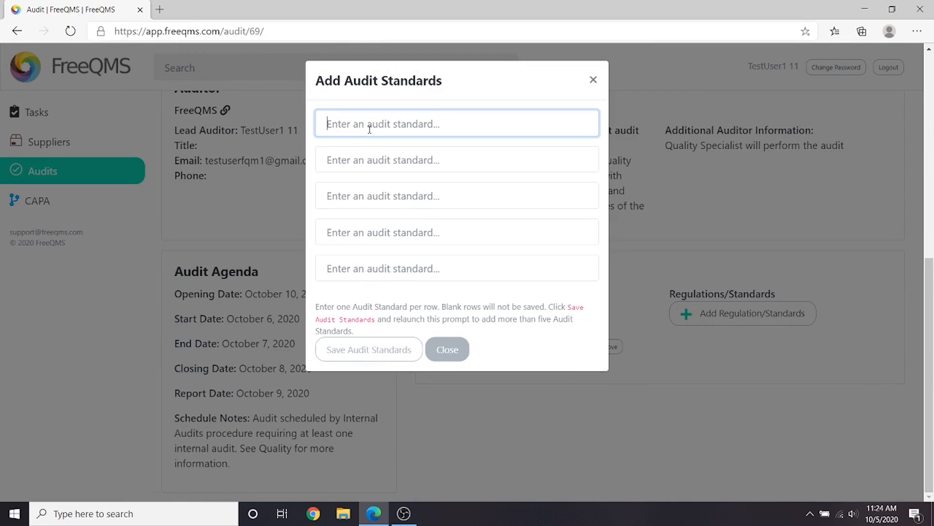
type("ISO 9001 Chapter 8:")
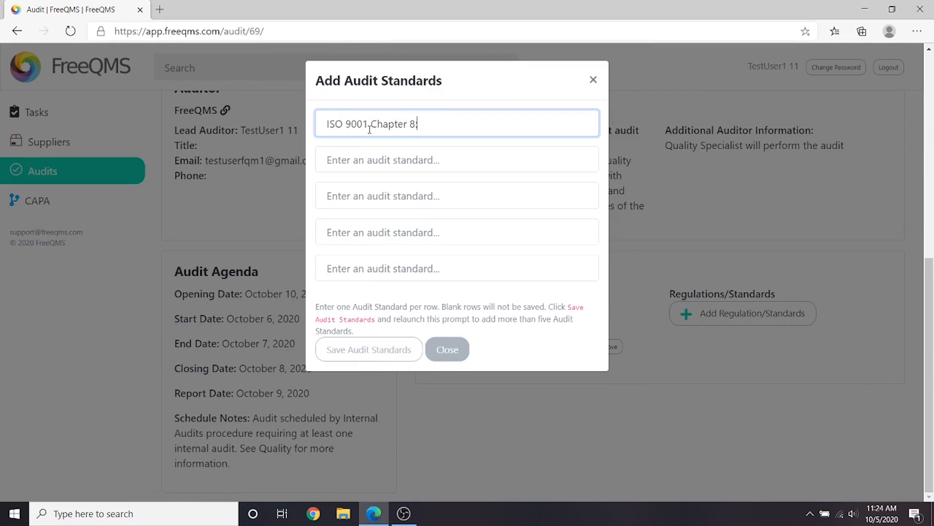
type(" Operation")
left_click(387, 348)
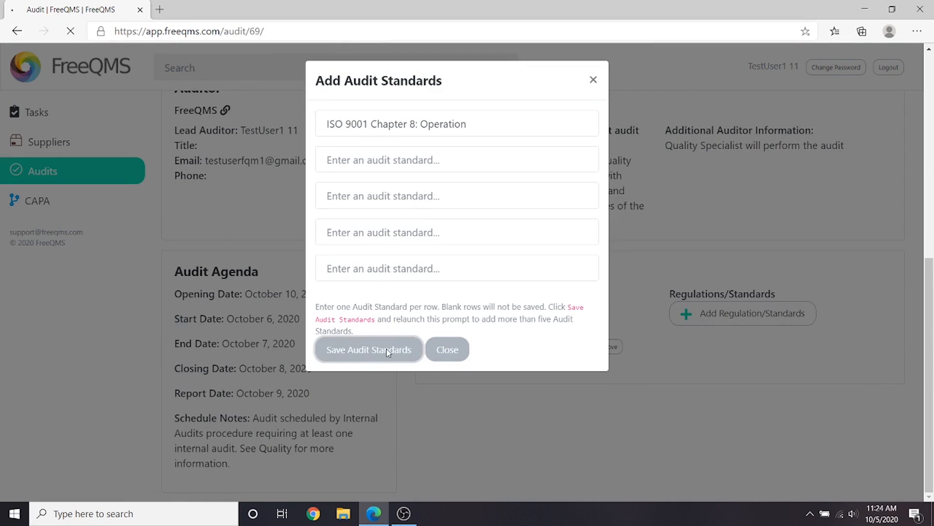